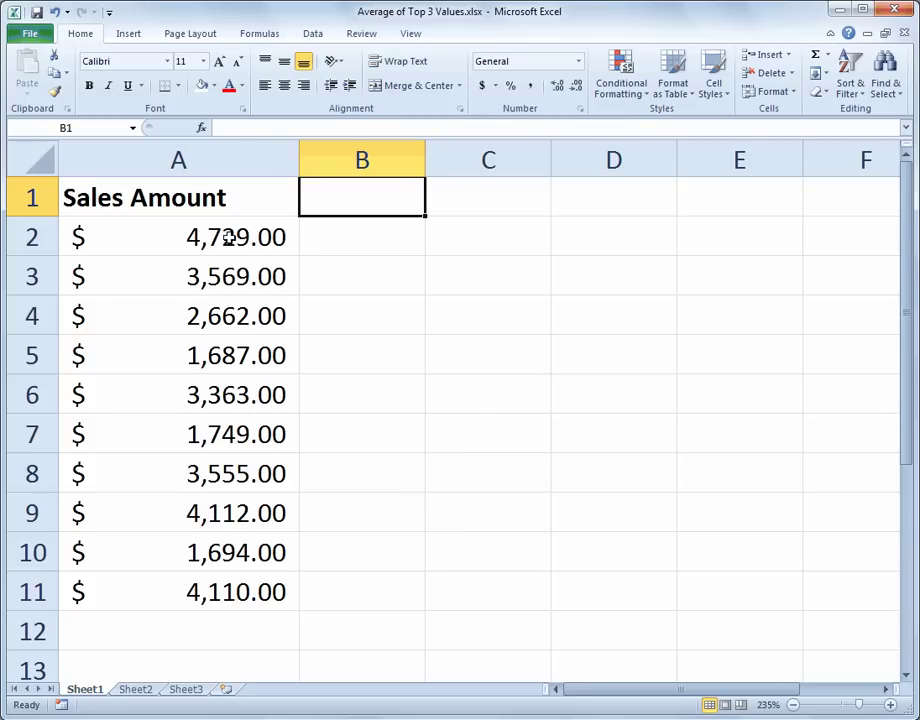
# Step: Select the Sales Amount column and start a Top Items rule limited to the top 3
pyautogui.moveTo(228, 238); pyautogui.dragTo(204, 583)
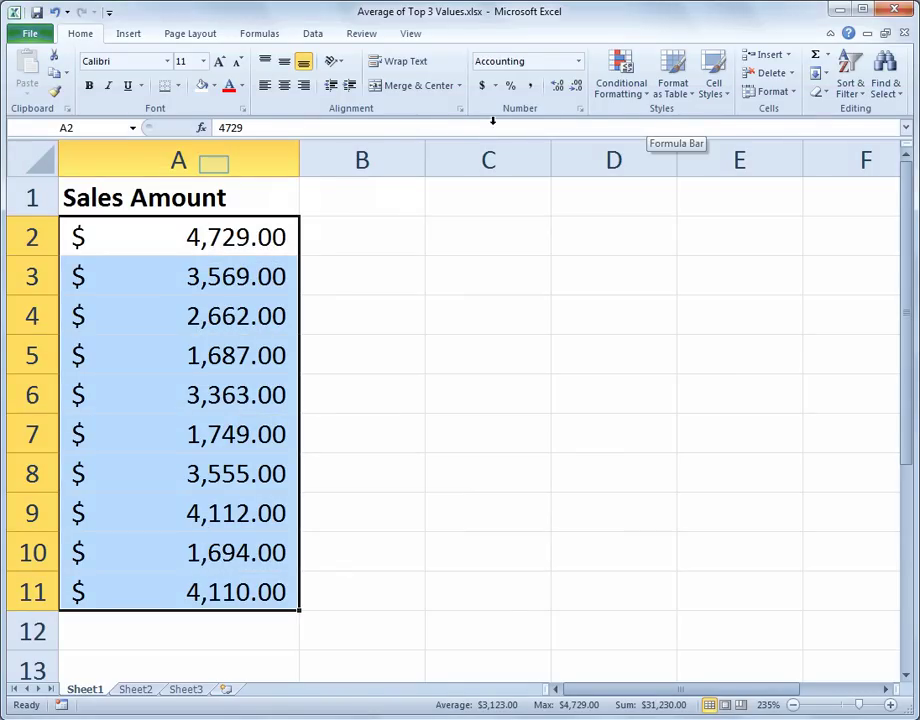
pyautogui.click(213, 160)
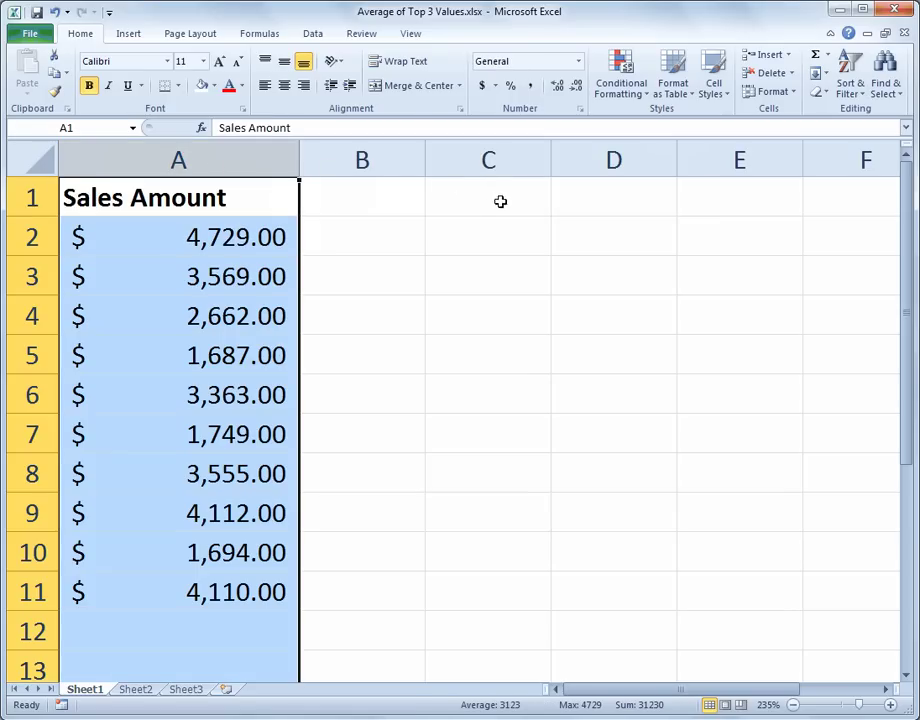
pyautogui.scroll(-5, 512, 222)
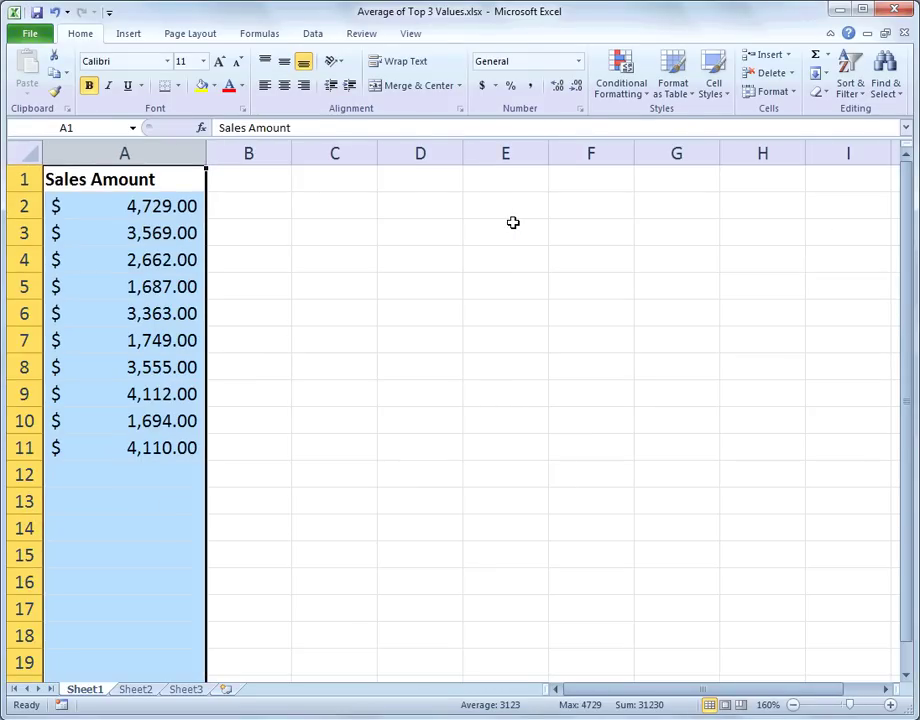
pyautogui.click(618, 94)
pyautogui.moveTo(645, 168)
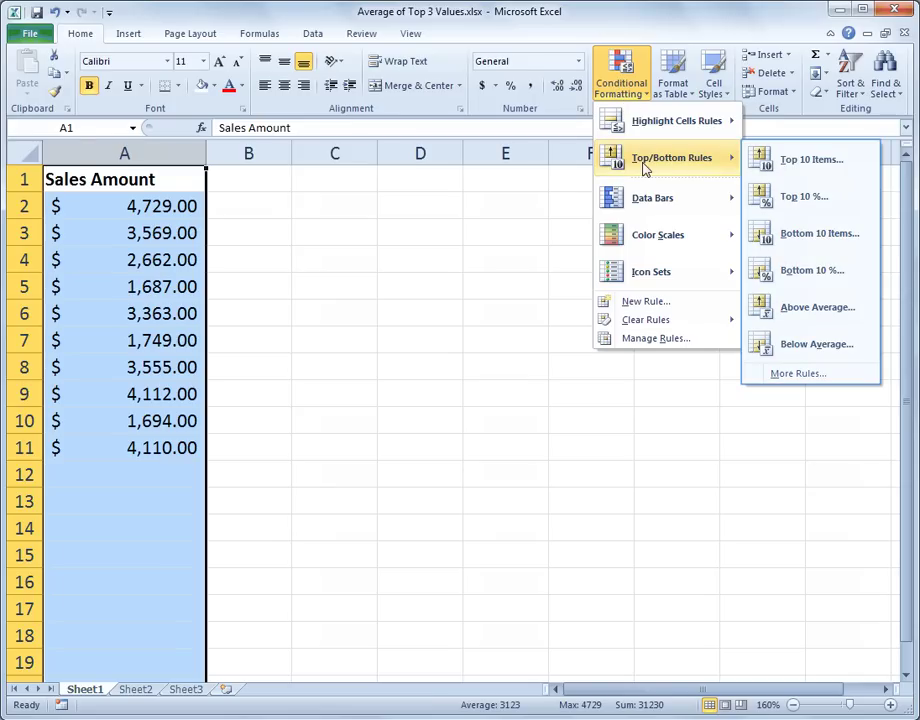
pyautogui.click(787, 165)
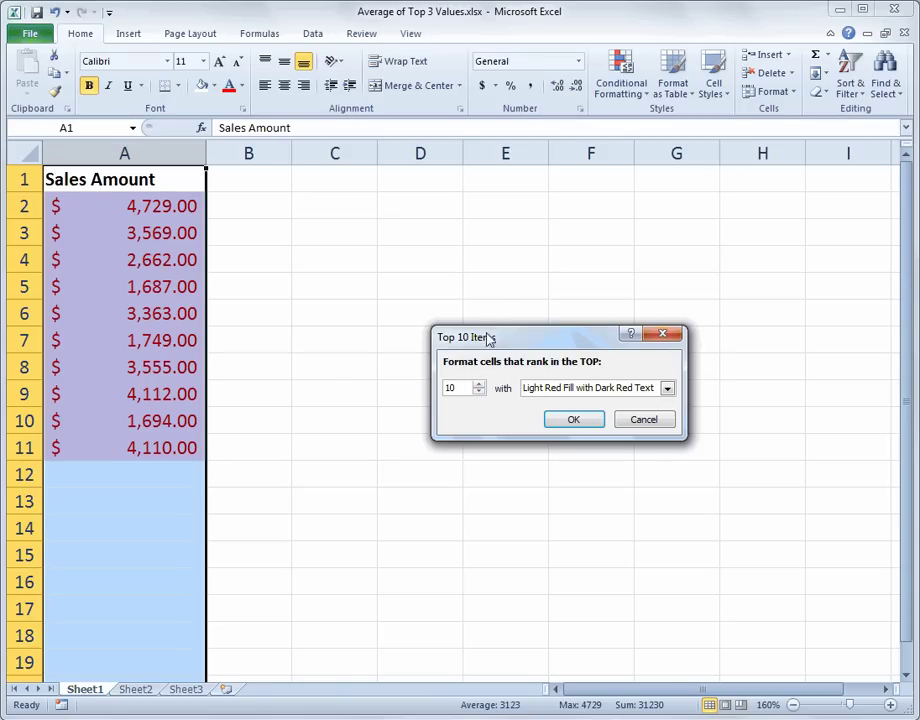
pyautogui.click(480, 393)
pyautogui.click(480, 393)
pyautogui.click(480, 393)
pyautogui.click(480, 393)
pyautogui.click(480, 393)
pyautogui.click(480, 393)
pyautogui.click(480, 393)
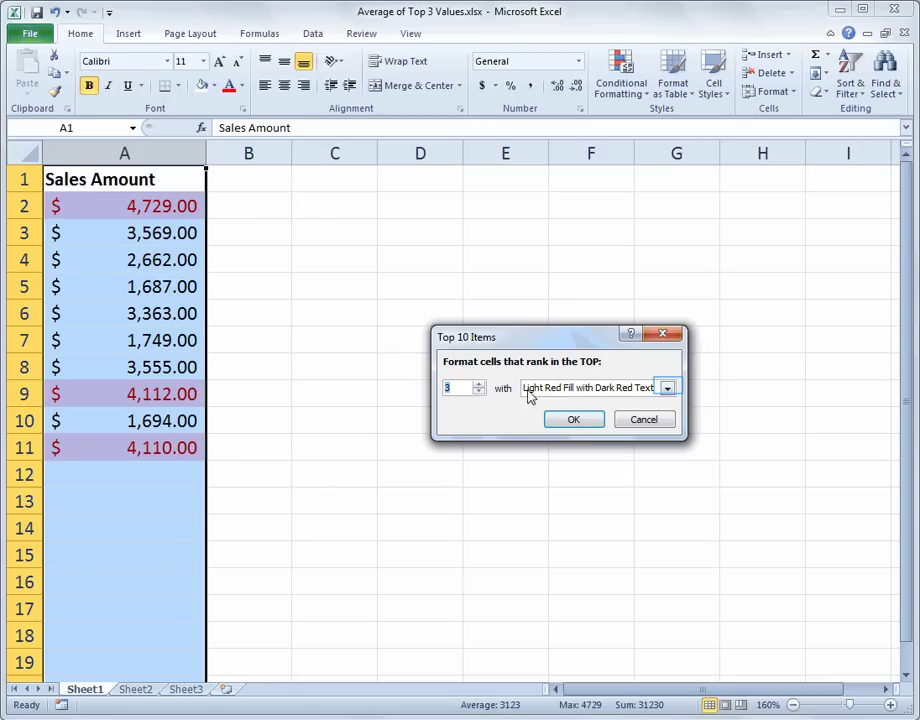
# Step: Give the top-3 rule a custom bold format with a light-blue fill and apply it
pyautogui.click(667, 389)
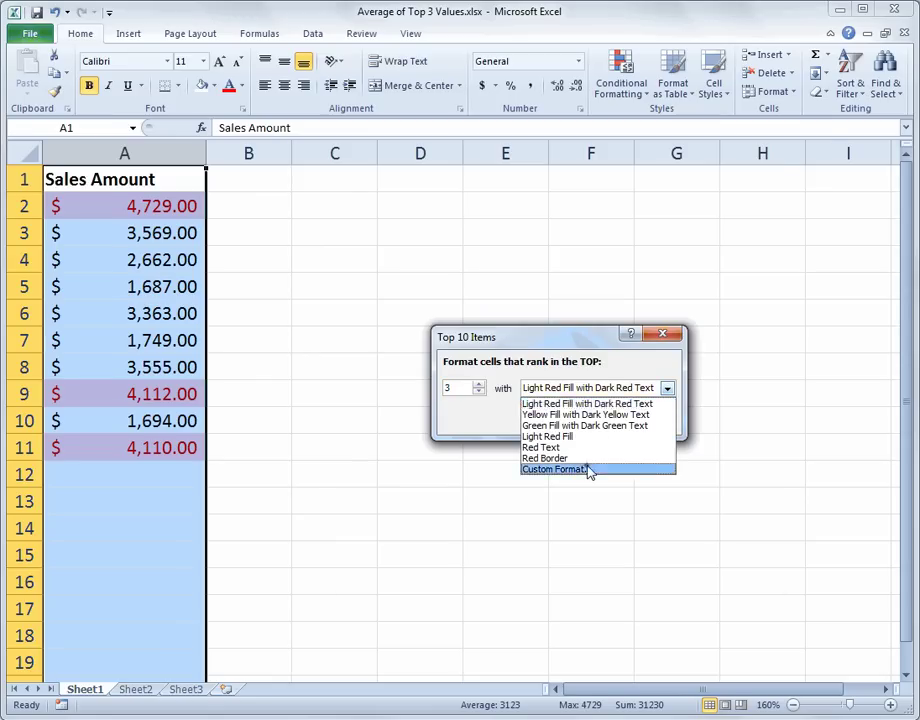
pyautogui.click(555, 469)
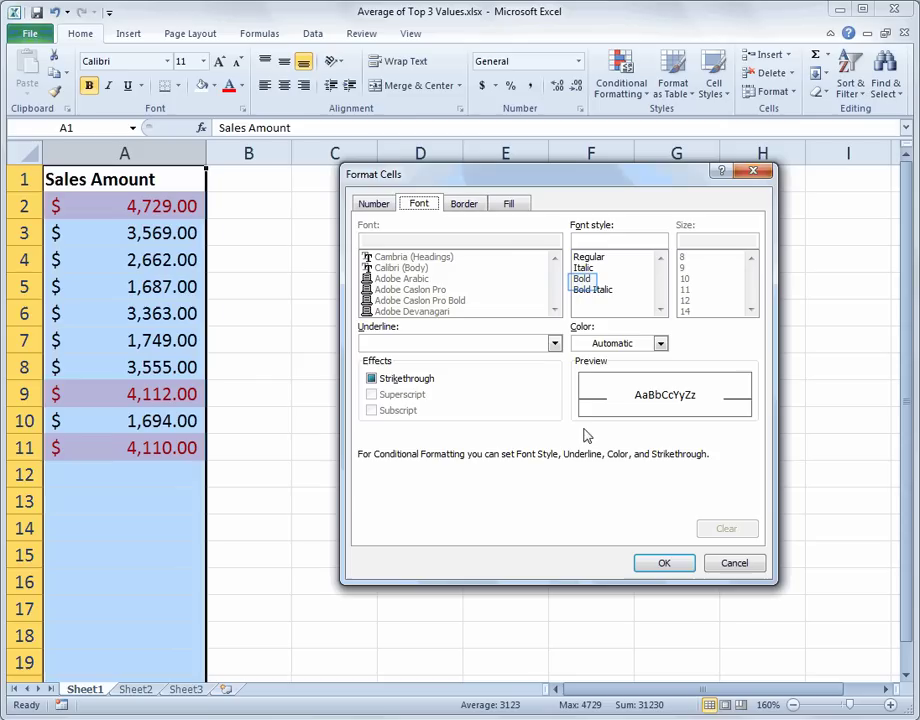
pyautogui.click(583, 280)
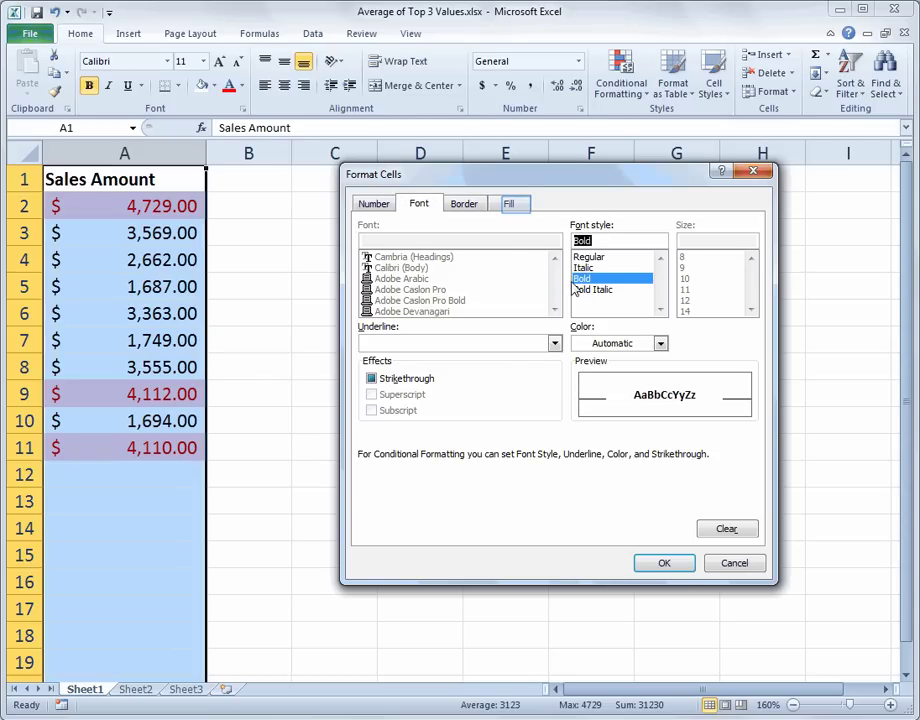
pyautogui.click(509, 203)
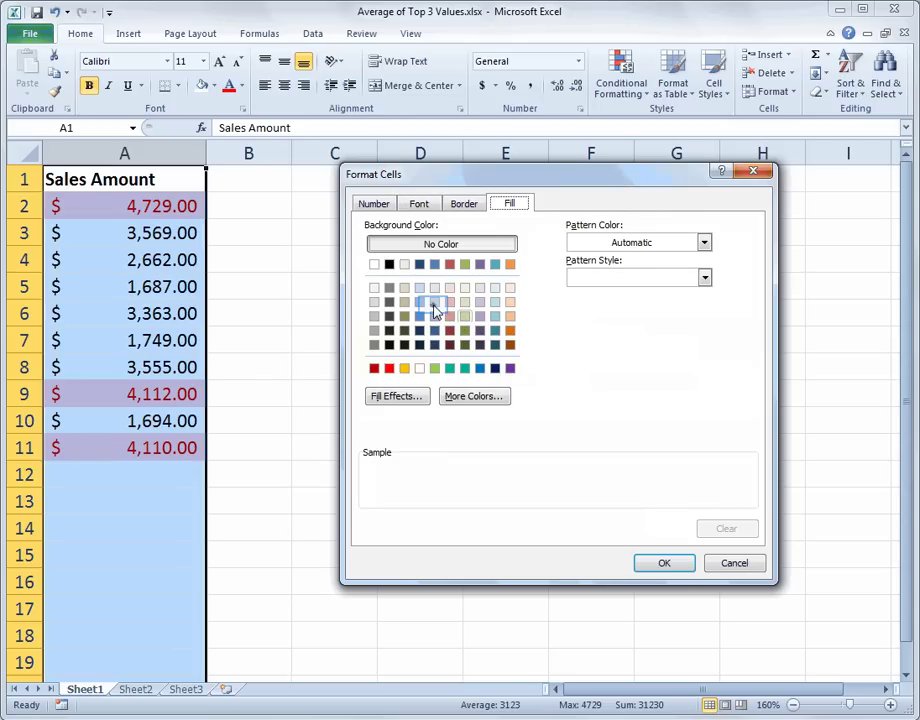
pyautogui.click(434, 304)
pyautogui.click(662, 562)
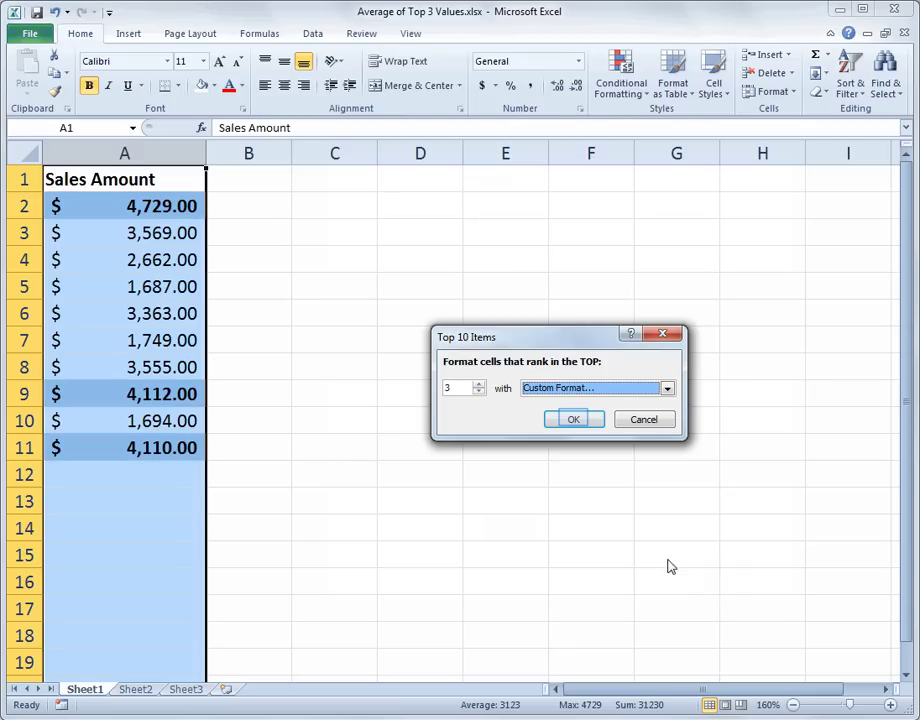
pyautogui.click(574, 419)
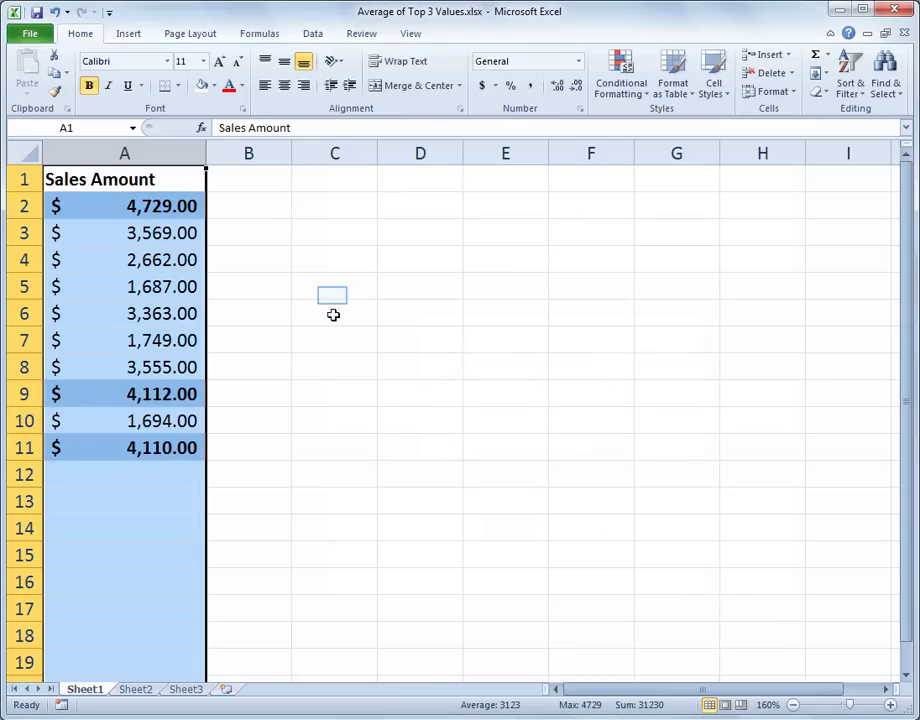
# Step: Enter 6000 in the empty cell A12 below the data
pyautogui.click(332, 294)
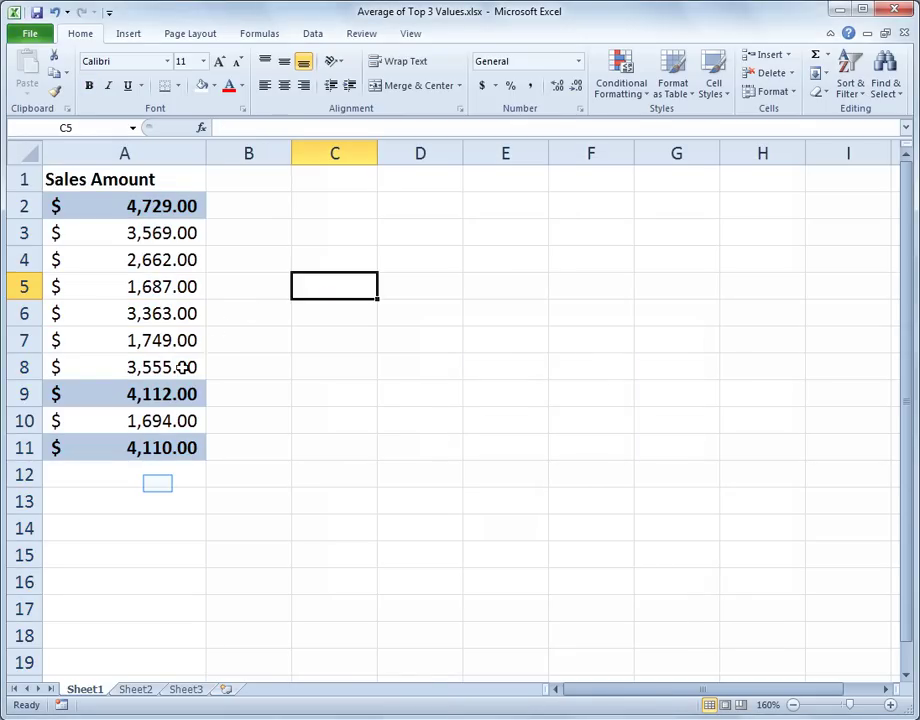
pyautogui.click(158, 483)
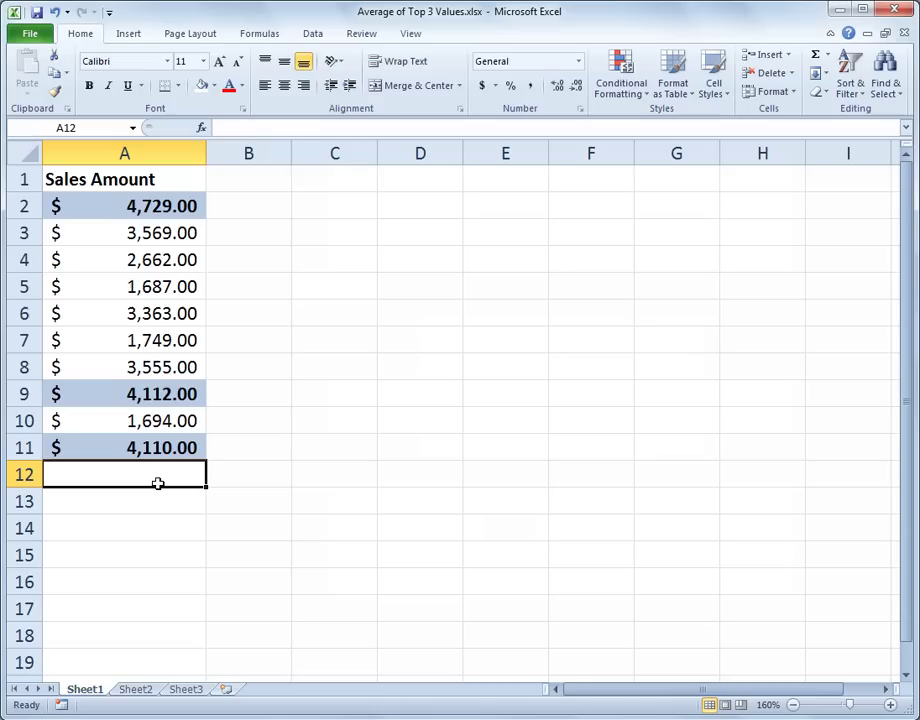
pyautogui.write('6000')
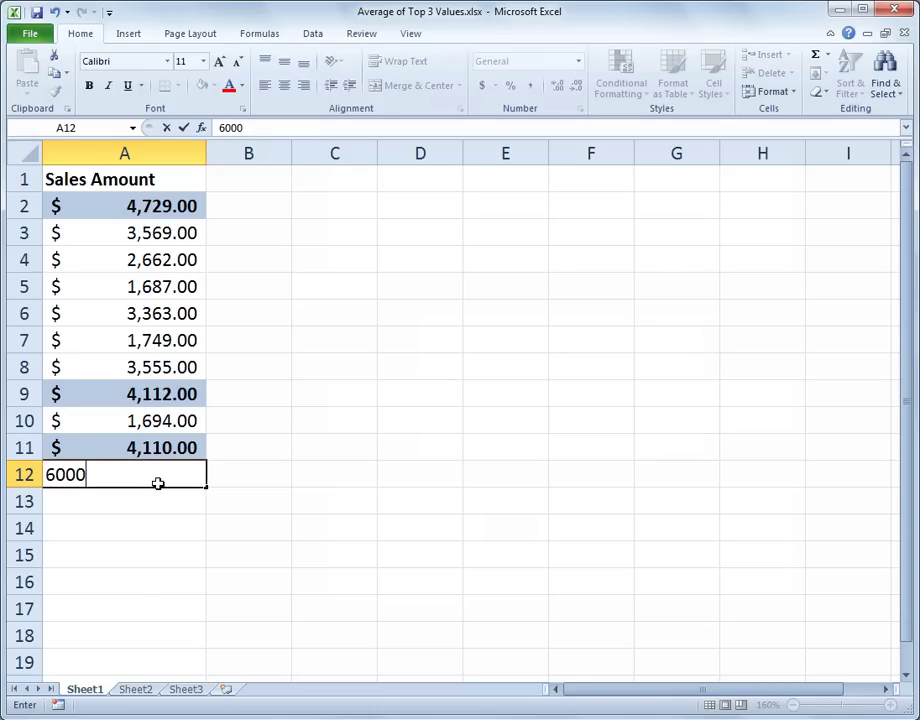
pyautogui.press('Return')
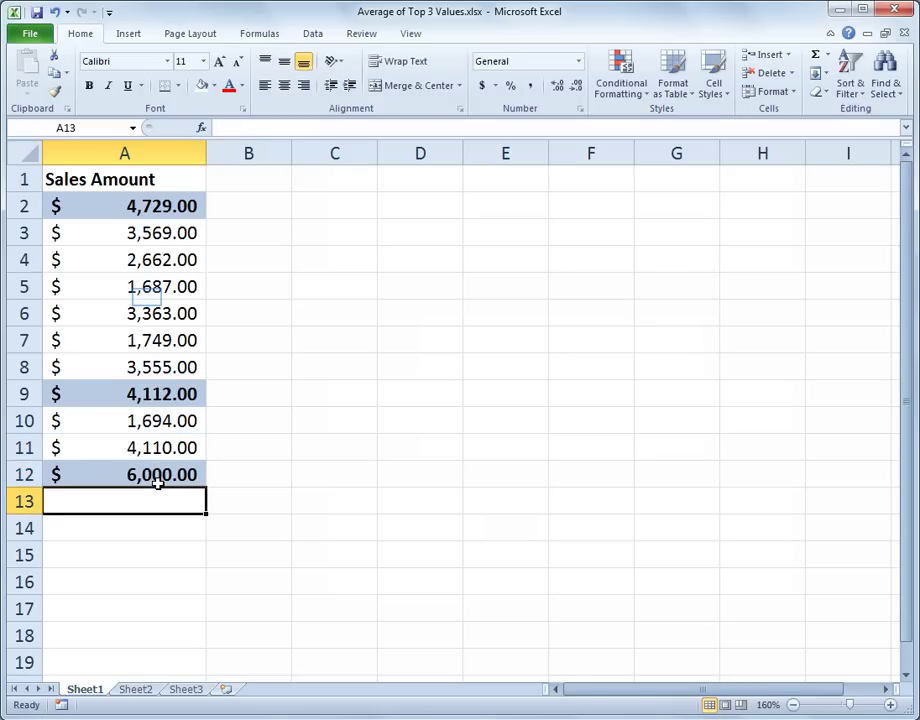
# Step: Change A5 from 1687 to 7000
pyautogui.moveTo(147, 297); pyautogui.dragTo(146, 300)
pyautogui.click(146, 302)
pyautogui.doubleClick(163, 283)
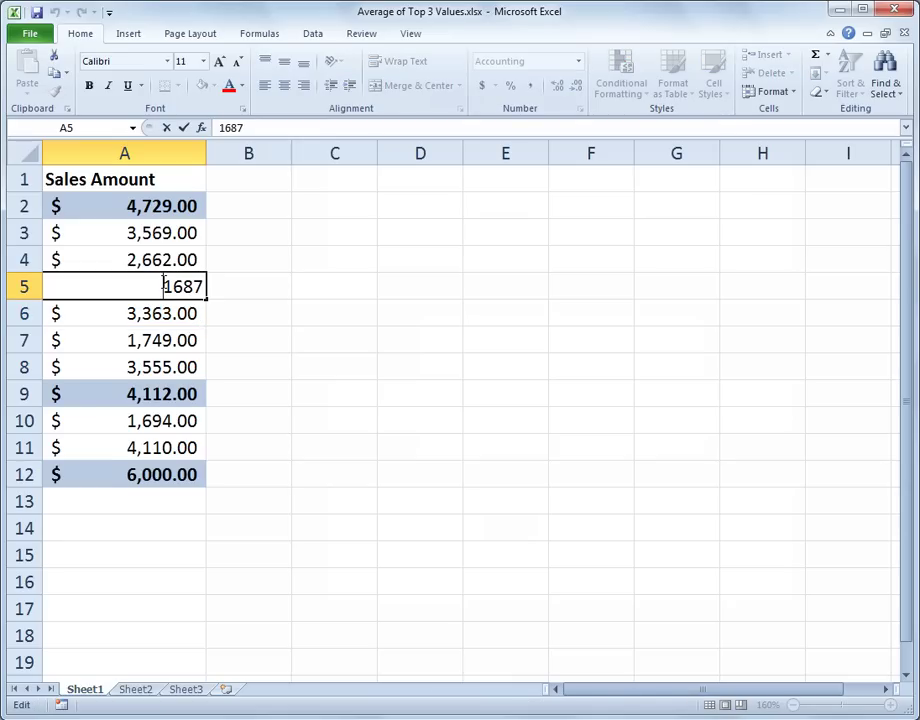
pyautogui.hotkey('shift', 'Right')
pyautogui.hotkey('shift', 'Right')
pyautogui.hotkey('shift', 'Right')
pyautogui.hotkey('shift', 'Right')
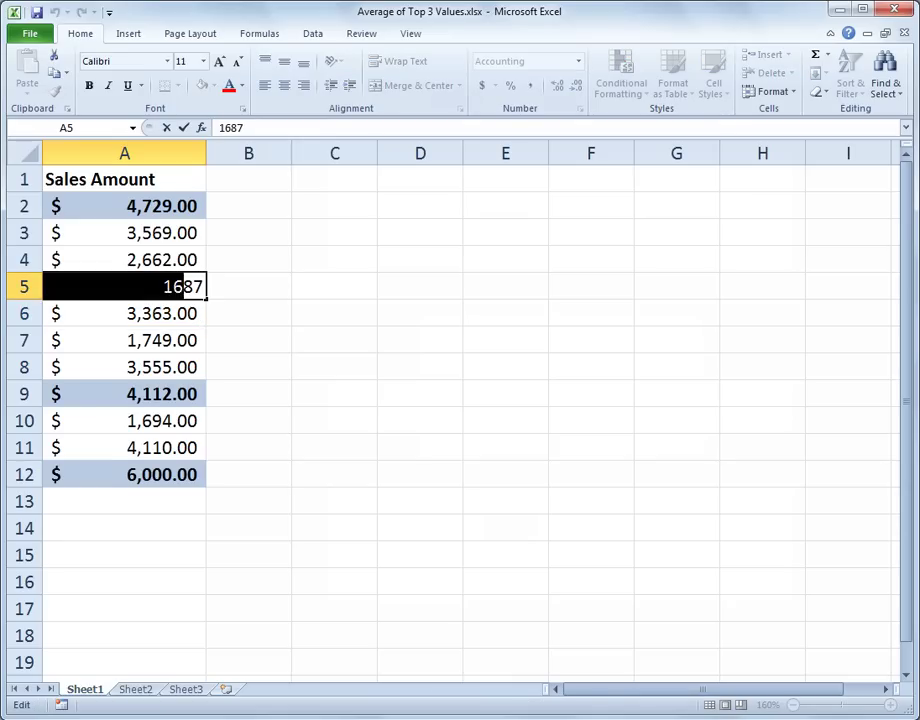
pyautogui.write('7-')
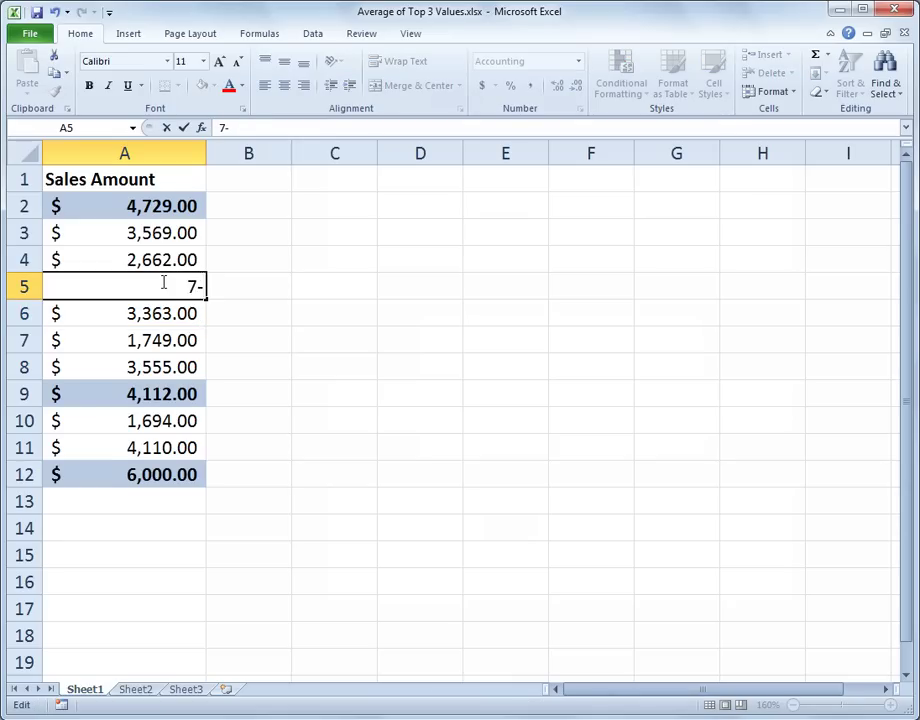
pyautogui.press('BackSpace')
pyautogui.write('000')
pyautogui.press('Return')
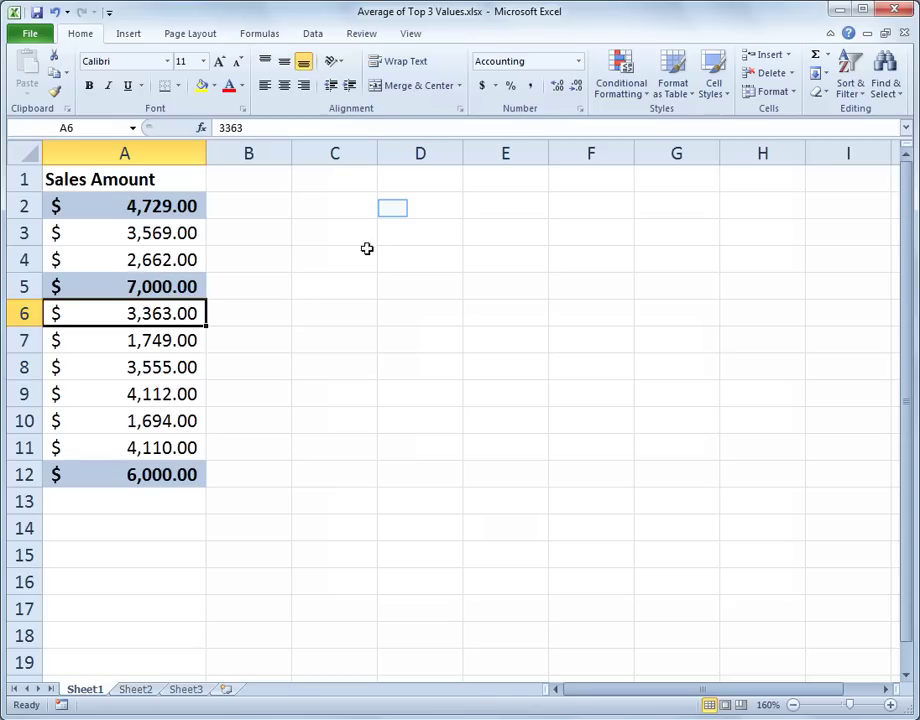
# Step: Enter the label First in D1
pyautogui.click(393, 207)
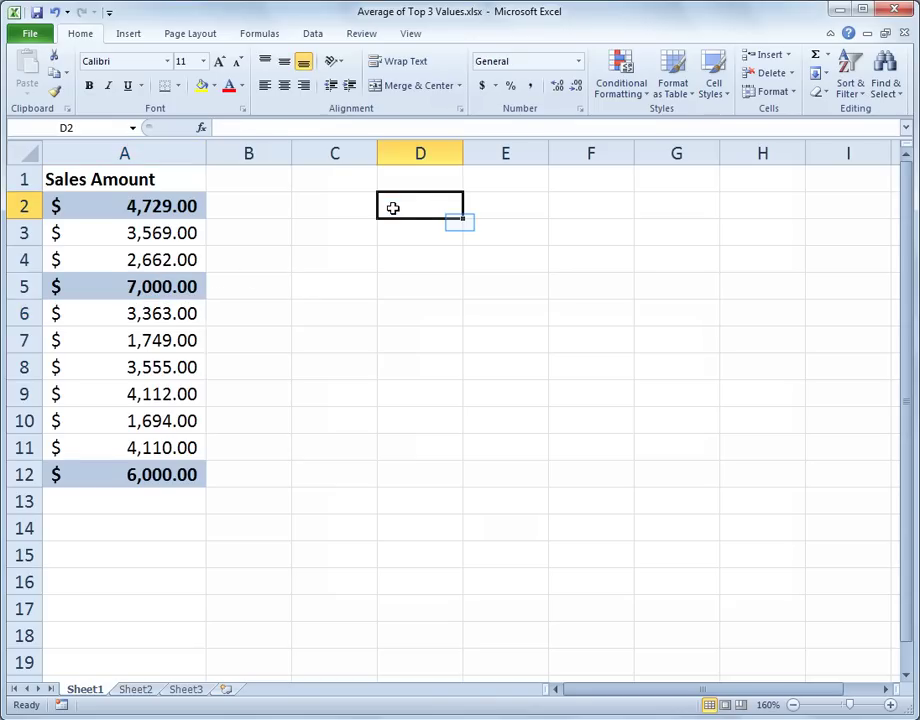
pyautogui.click(460, 223)
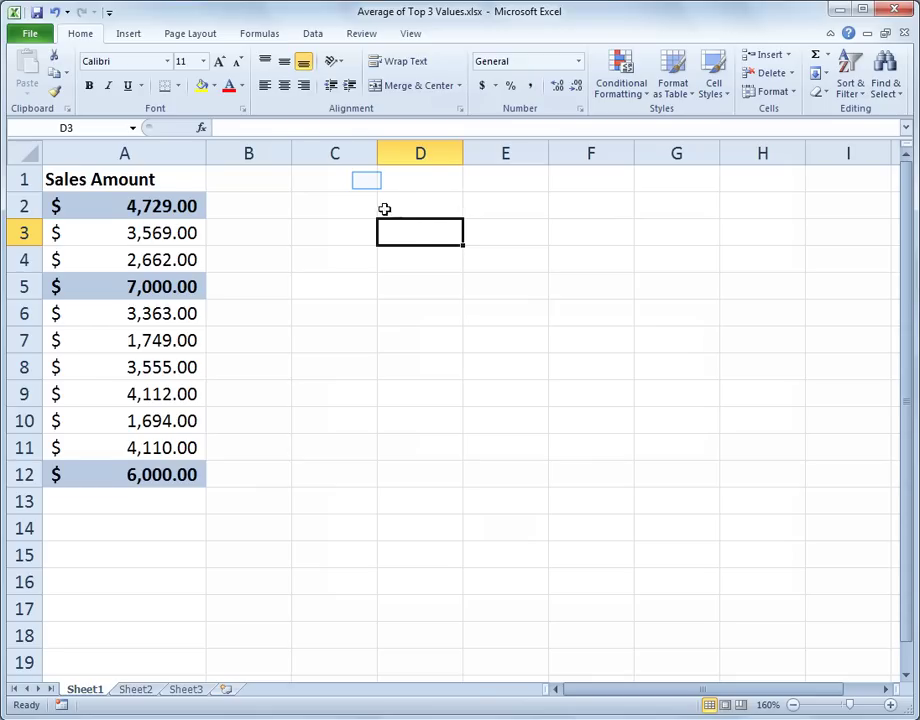
pyautogui.click(367, 180)
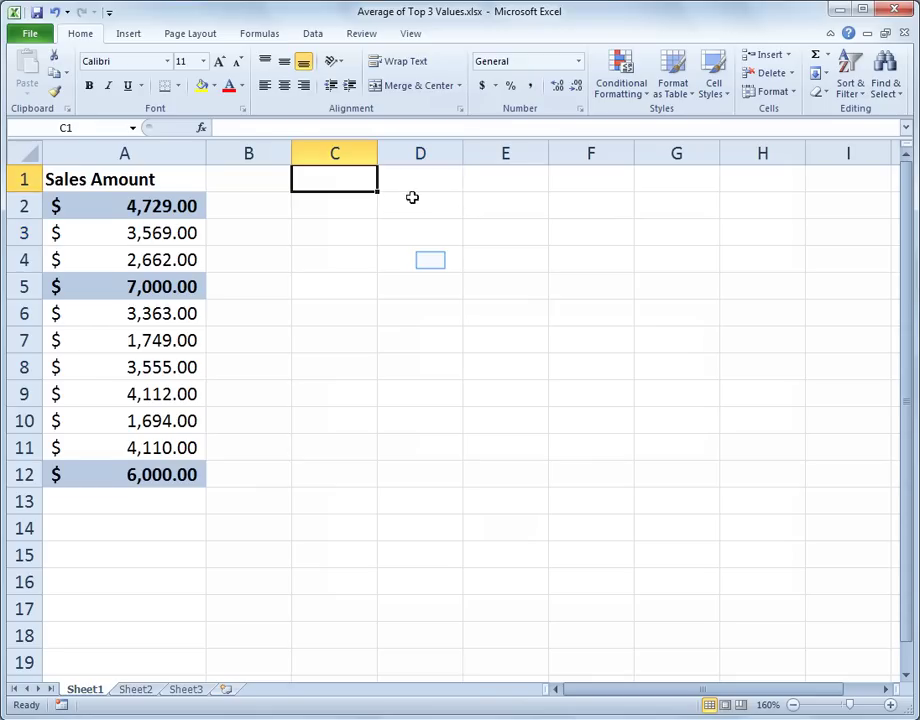
pyautogui.click(430, 259)
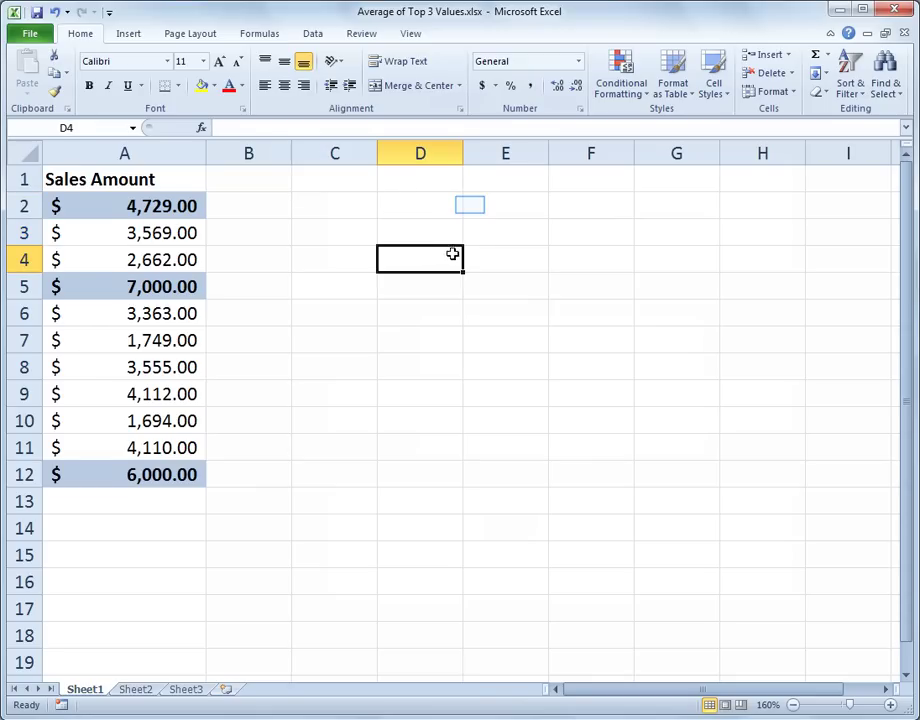
pyautogui.click(470, 205)
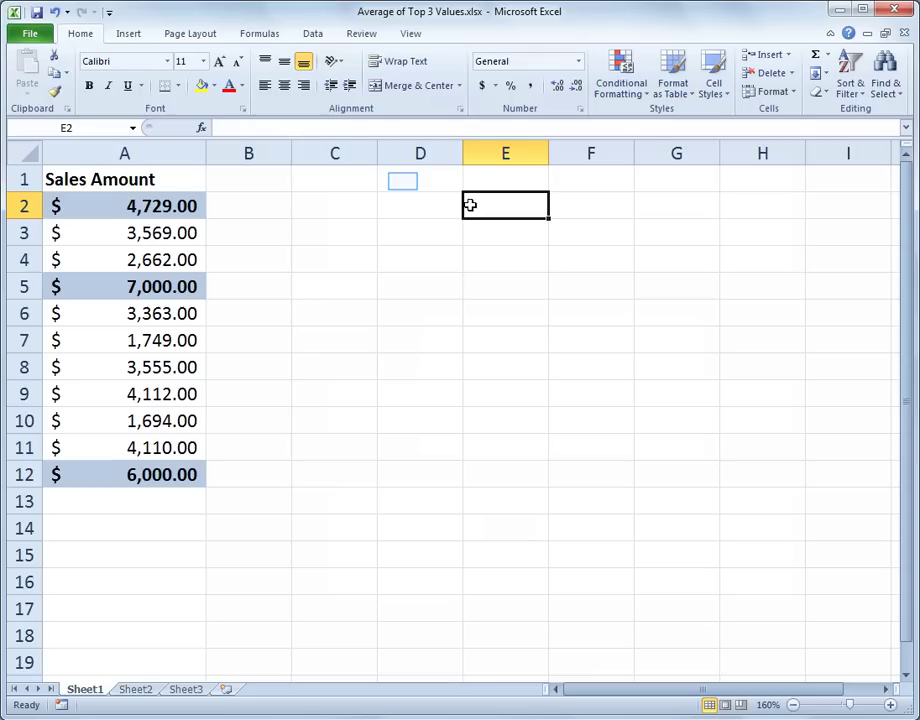
pyautogui.click(402, 181)
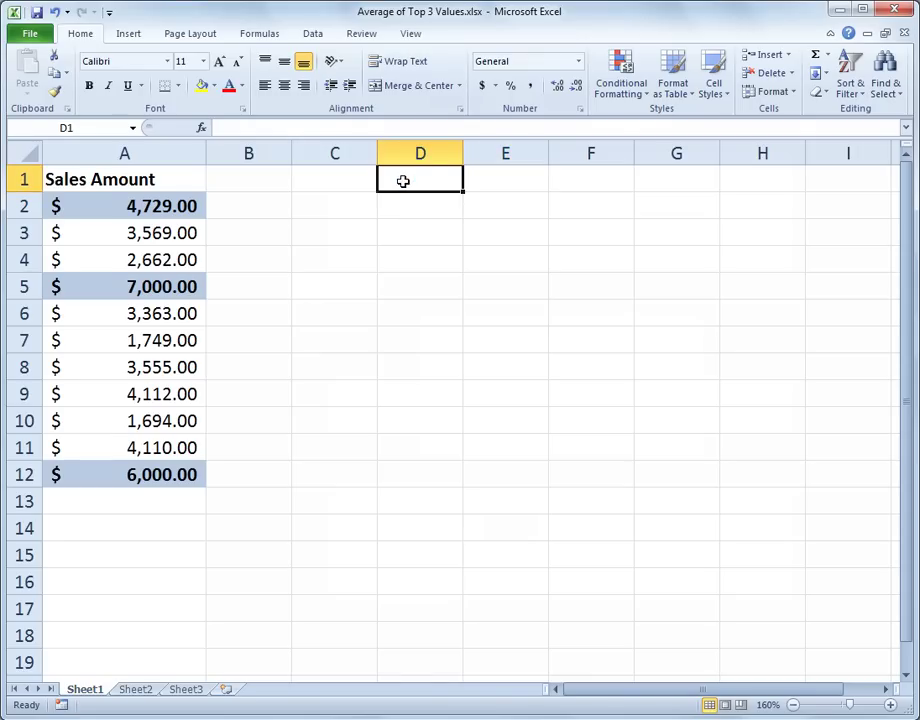
pyautogui.write('First')
pyautogui.press('Return')
# Step: Enter the labels Second and Third in D2 and D3
pyautogui.write('Sc')
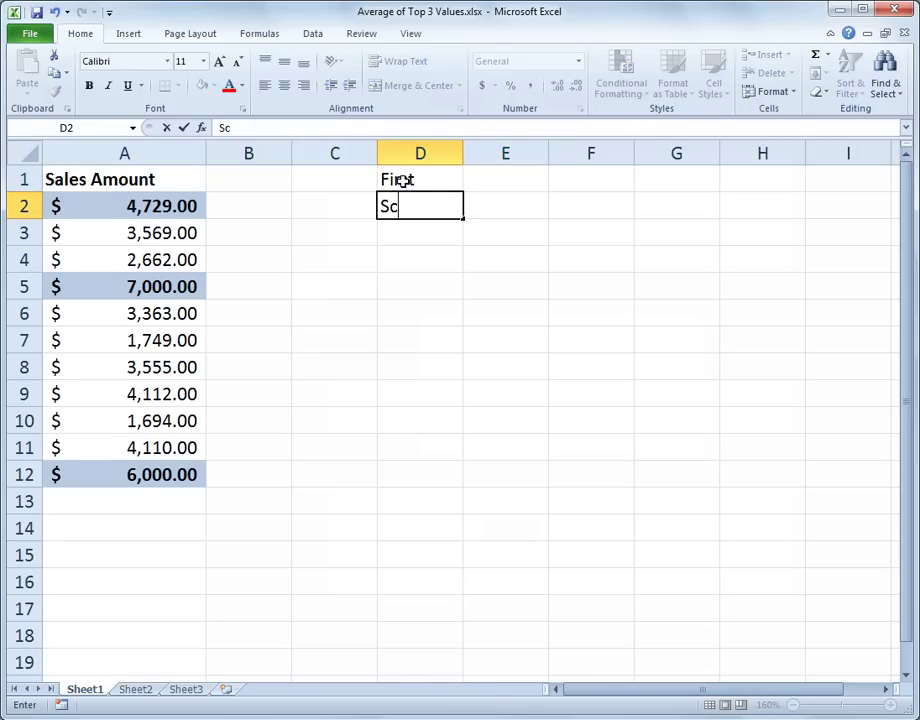
pyautogui.write('eo')
pyautogui.press('BackSpace')
pyautogui.press('BackSpace')
pyautogui.press('BackSpace')
pyautogui.write('econd')
pyautogui.press('Return')
pyautogui.write('Th')
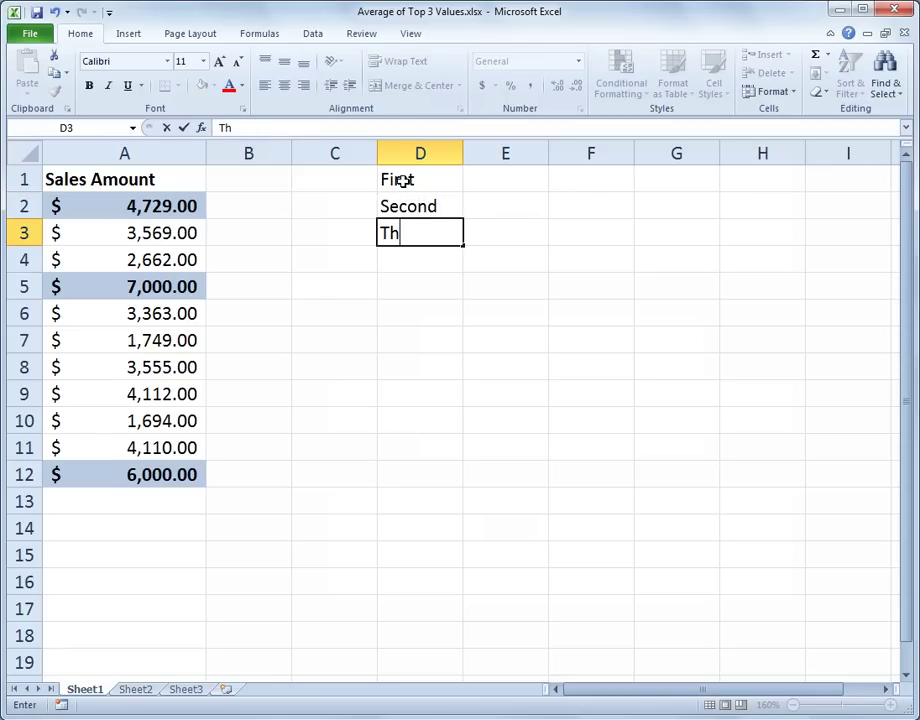
pyautogui.write('ird')
pyautogui.press('Tab')
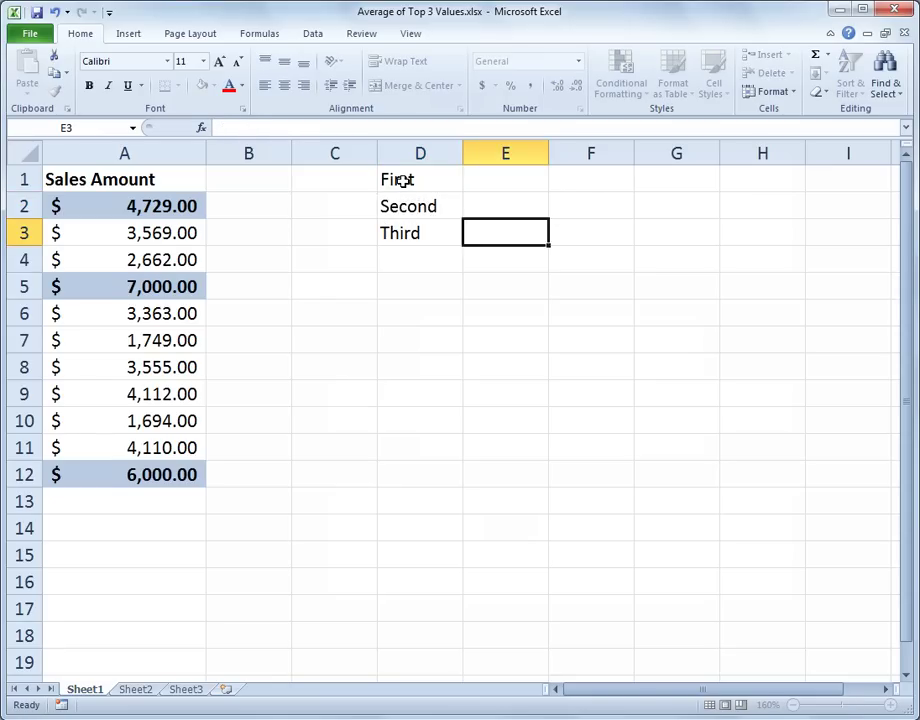
pyautogui.press('Up')
pyautogui.press('Up')
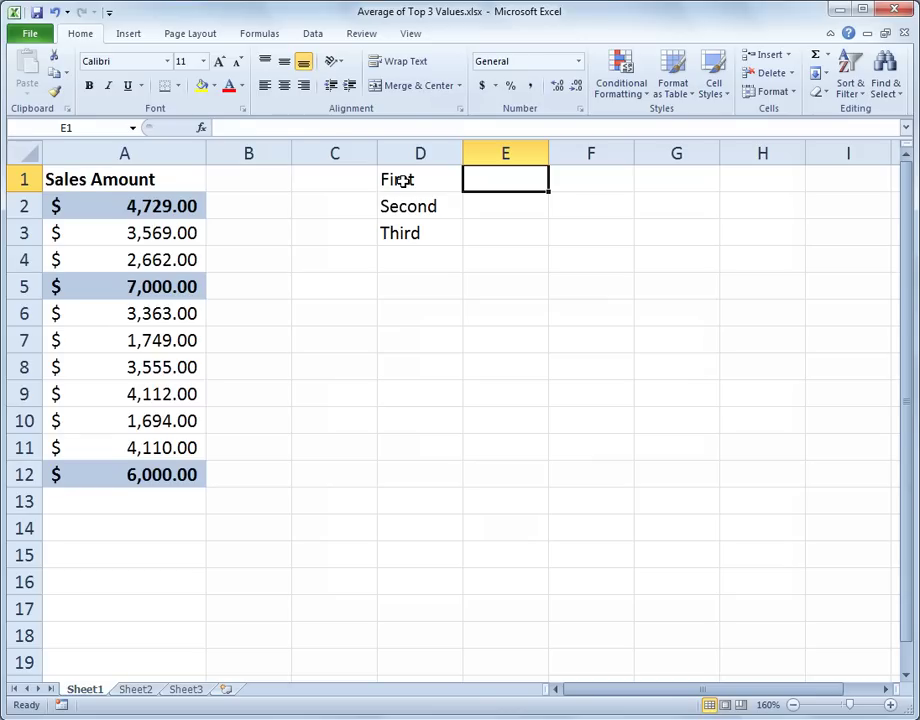
# Step: Enter =LARGE(A:A,1) in E1 and give it Accounting number format
pyautogui.write('=')
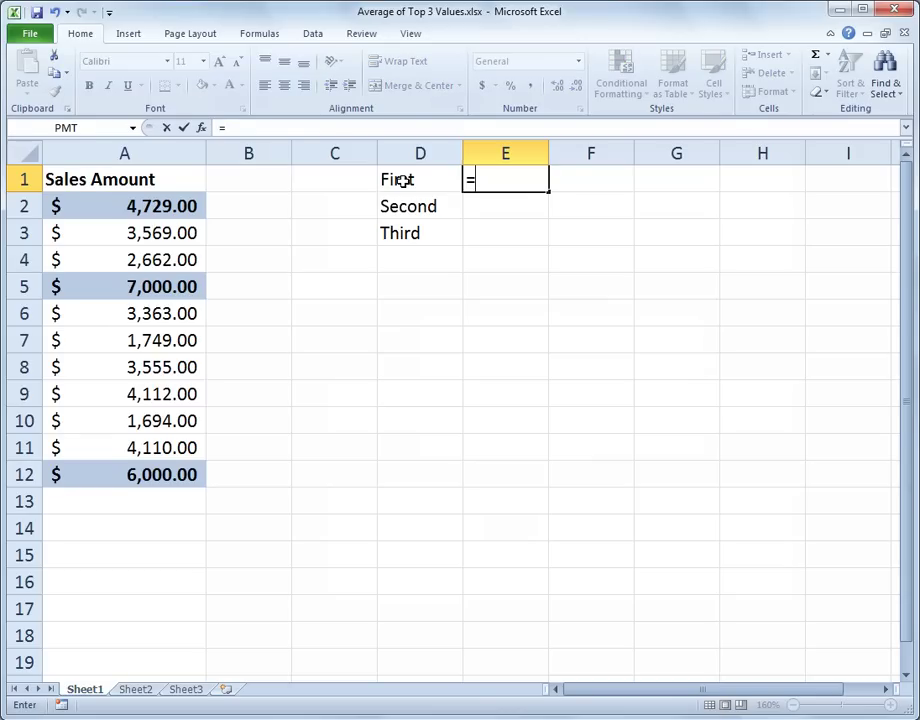
pyautogui.write('large(')
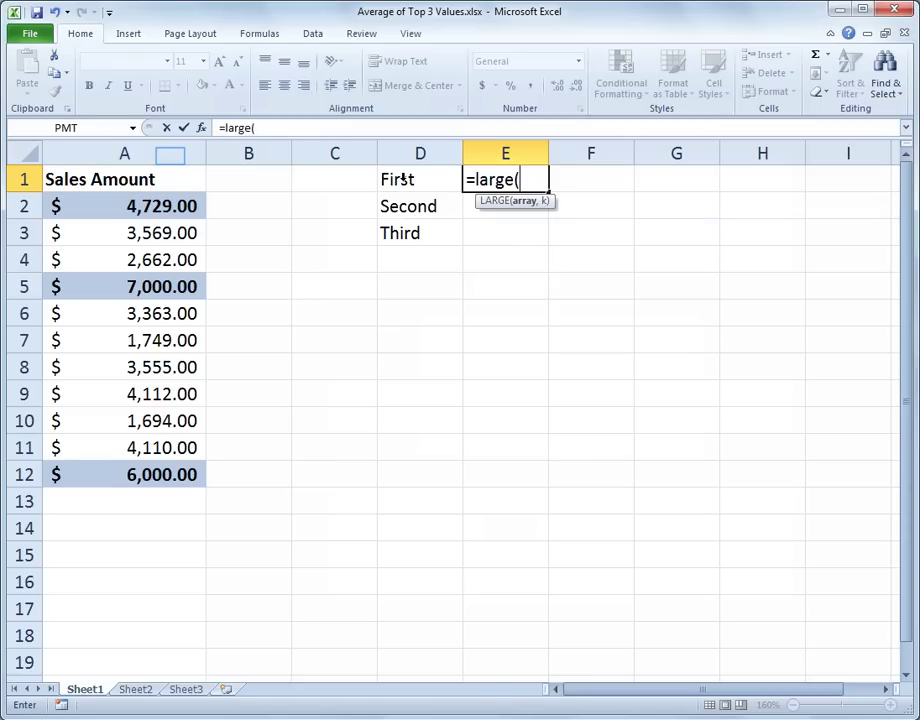
pyautogui.click(170, 152)
pyautogui.write(',1')
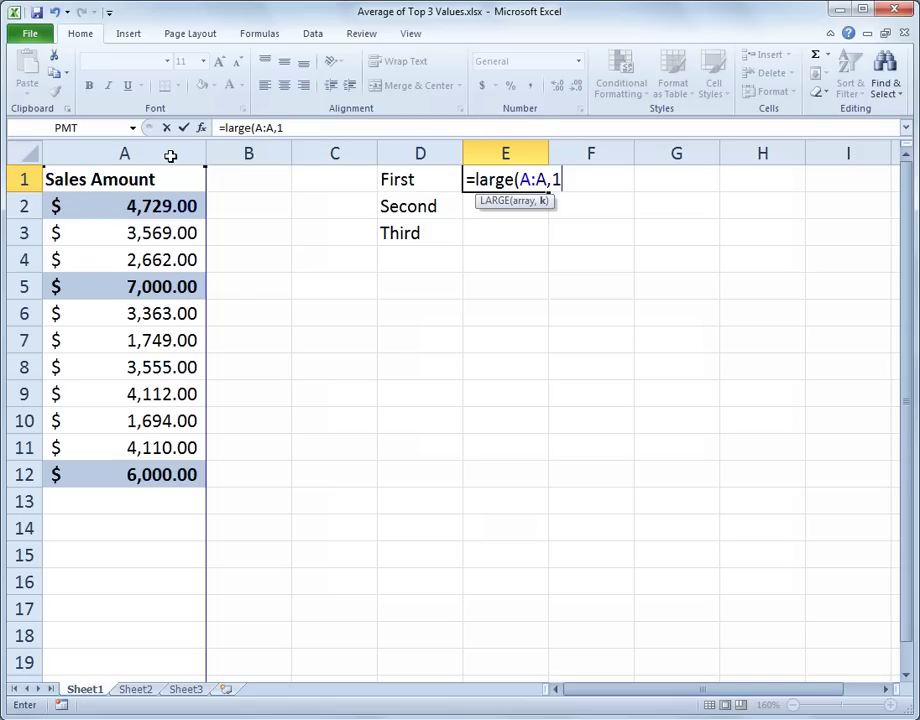
pyautogui.write(')')
pyautogui.press('Return')
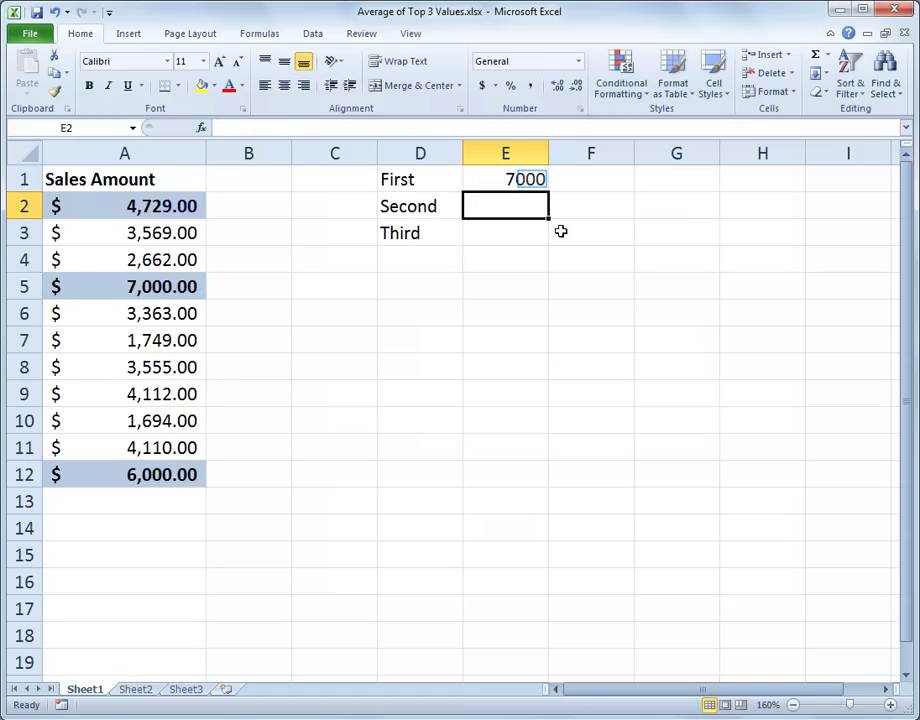
pyautogui.click(531, 179)
pyautogui.click(482, 85)
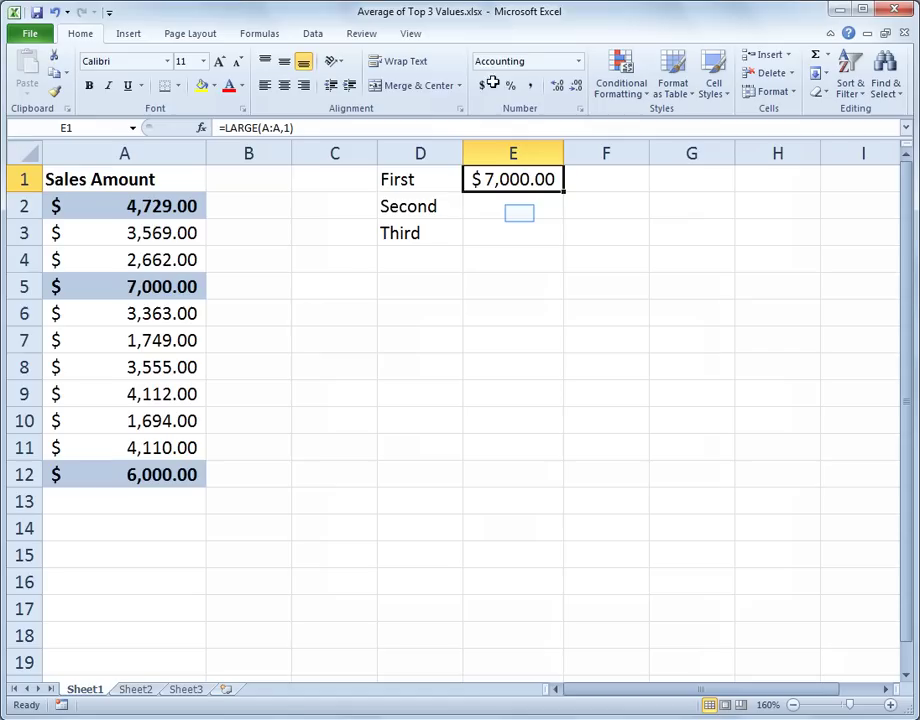
# Step: Enter =LARGE(A:A,2) in E2 and apply Accounting format to E2:E3
pyautogui.click(519, 212)
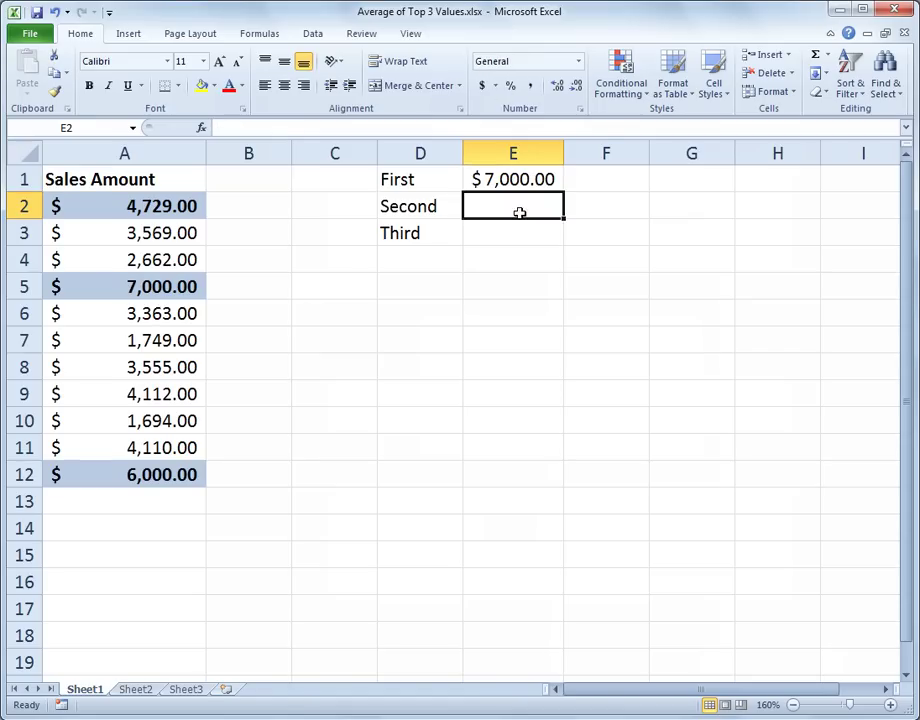
pyautogui.write('=')
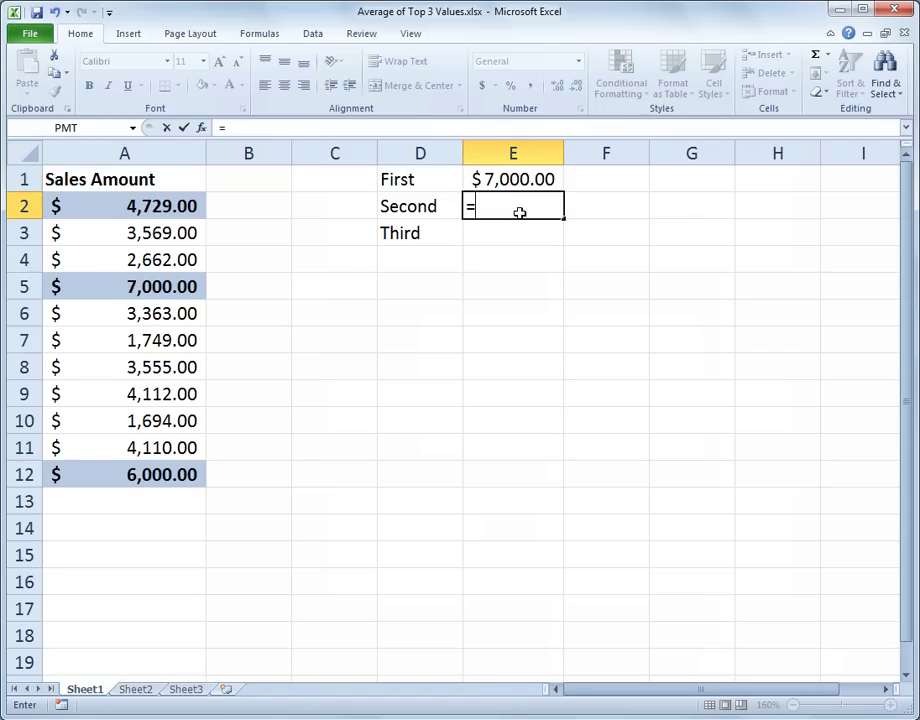
pyautogui.write('large(')
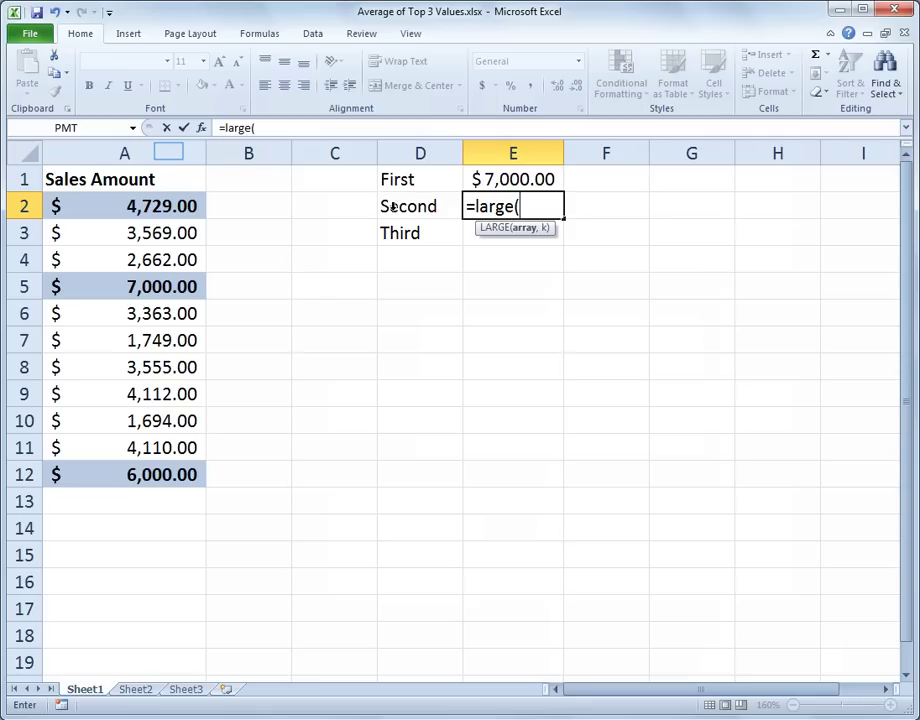
pyautogui.click(168, 150)
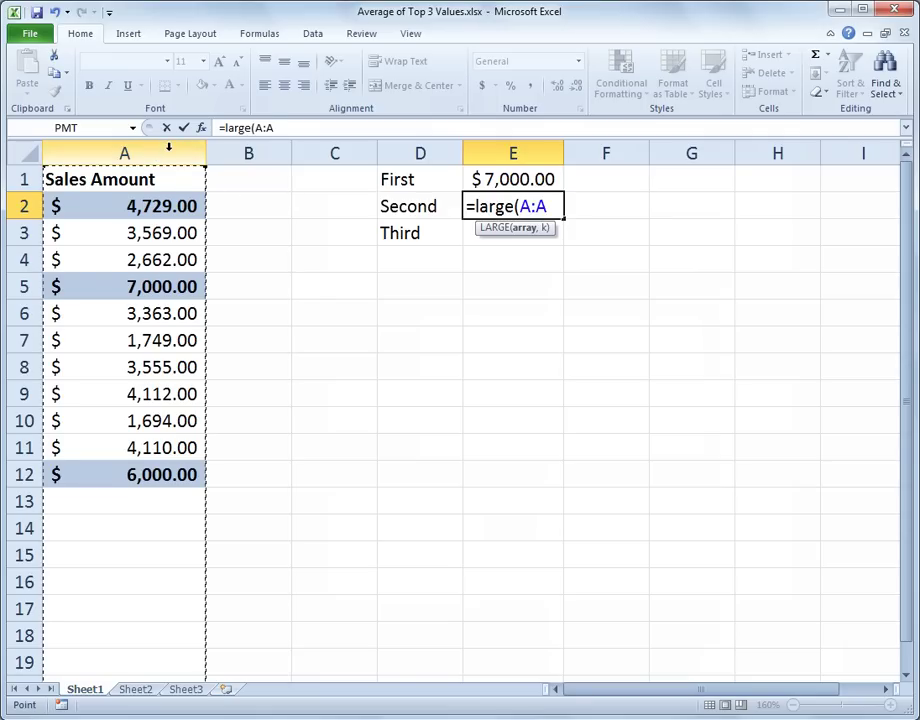
pyautogui.write(',2')
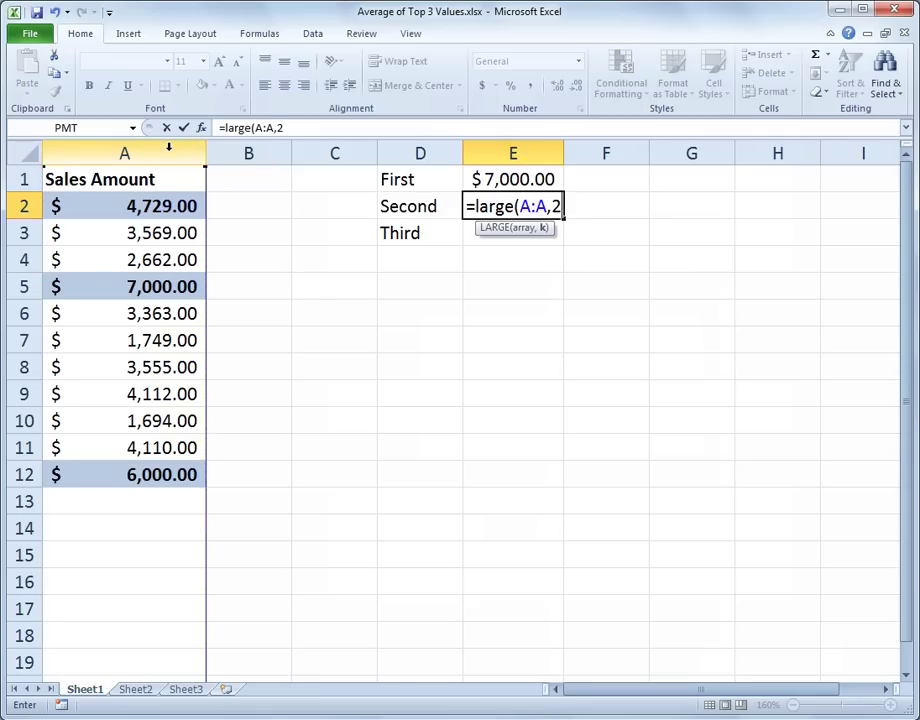
pyautogui.write(')')
pyautogui.press('Return')
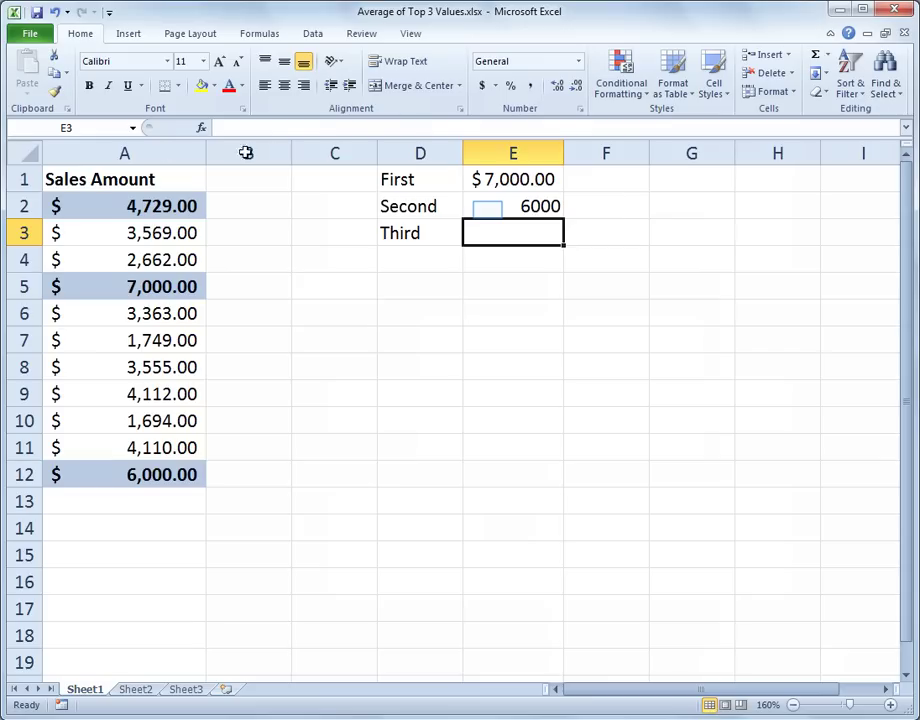
pyautogui.rightClick(486, 206)
pyautogui.click(487, 210)
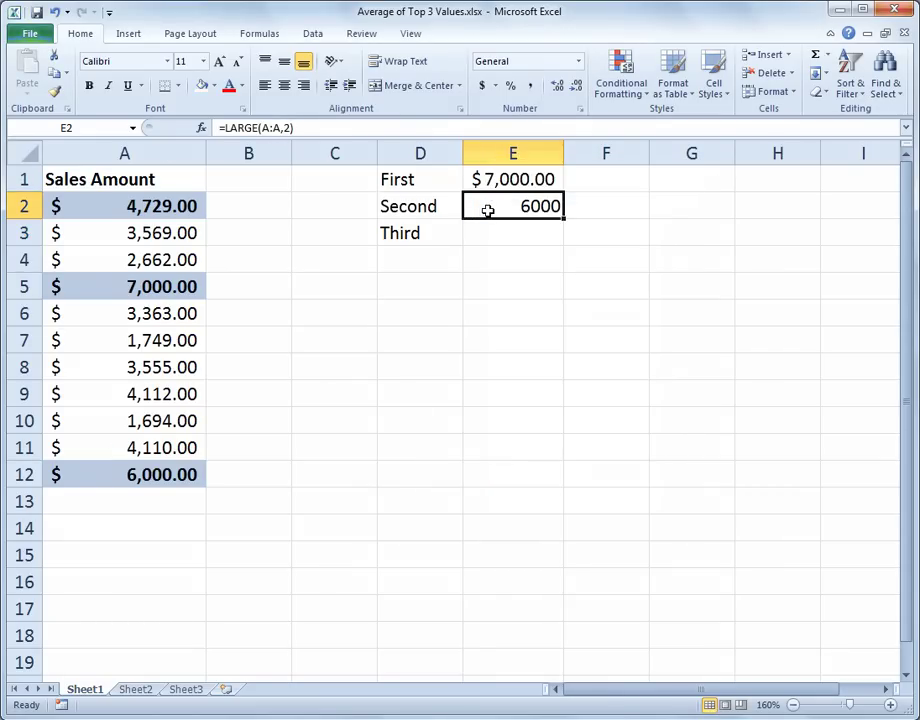
pyautogui.moveTo(487, 221); pyautogui.dragTo(487, 236)
pyautogui.rightClick(487, 237)
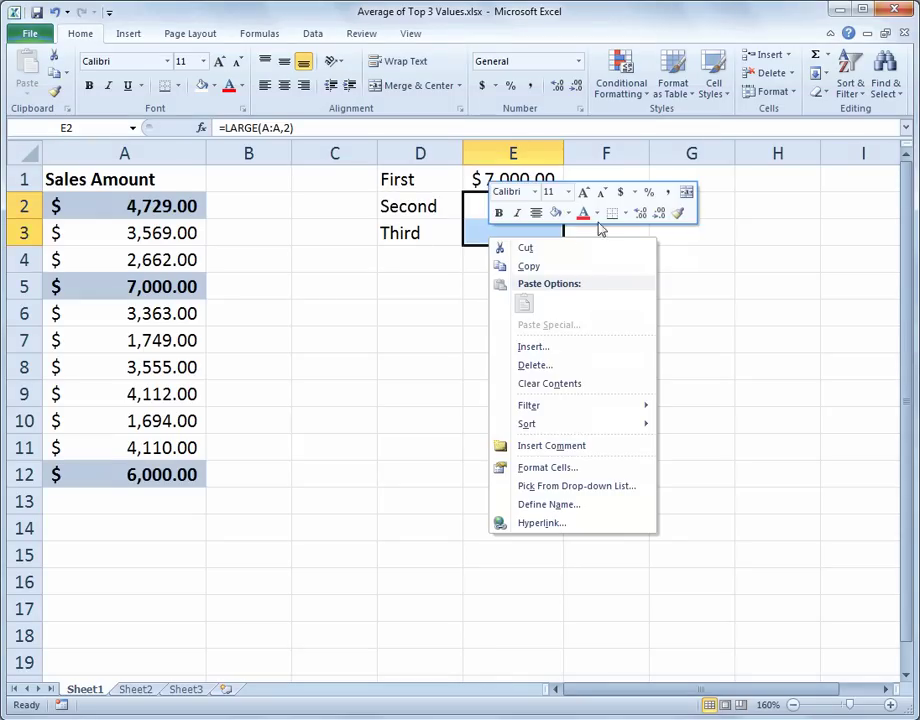
pyautogui.click(621, 192)
# Step: Enter =LARGE(A:A,3) in E3, returning $4,729.00
pyautogui.click(517, 233)
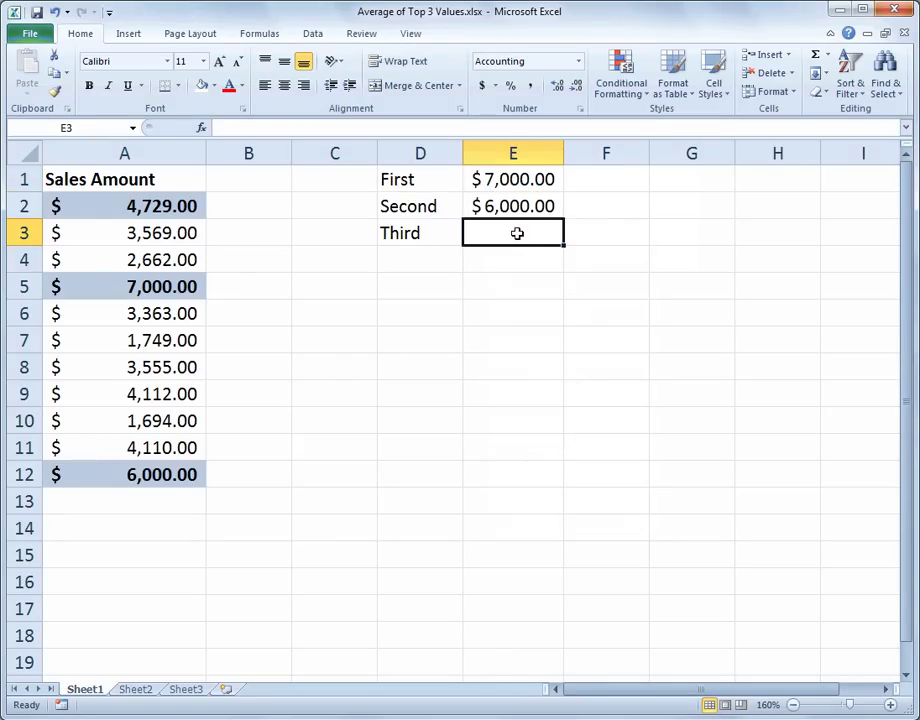
pyautogui.write('=')
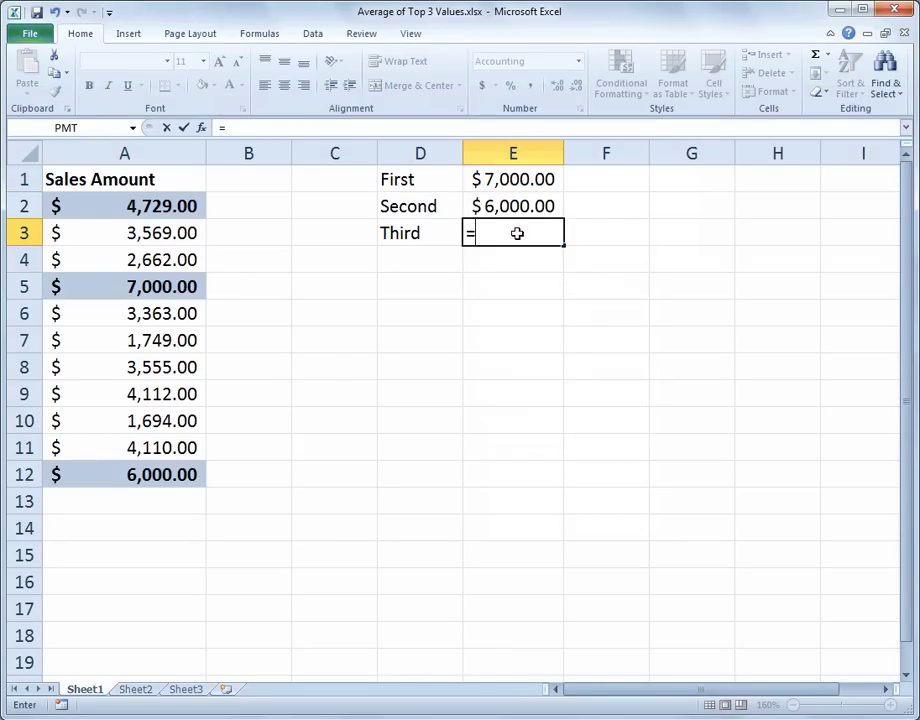
pyautogui.write('large(')
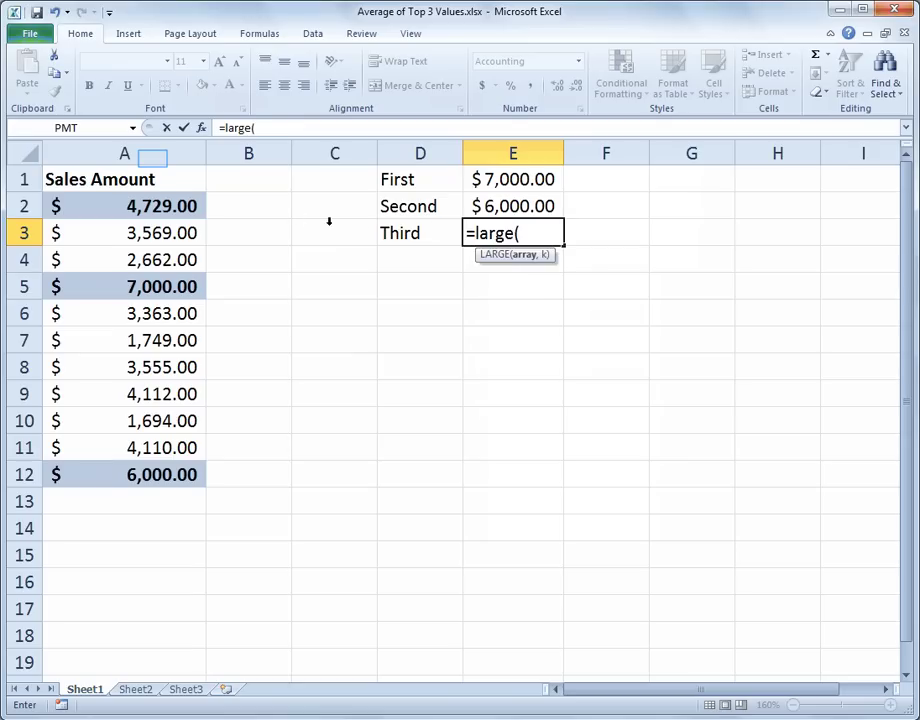
pyautogui.click(152, 153)
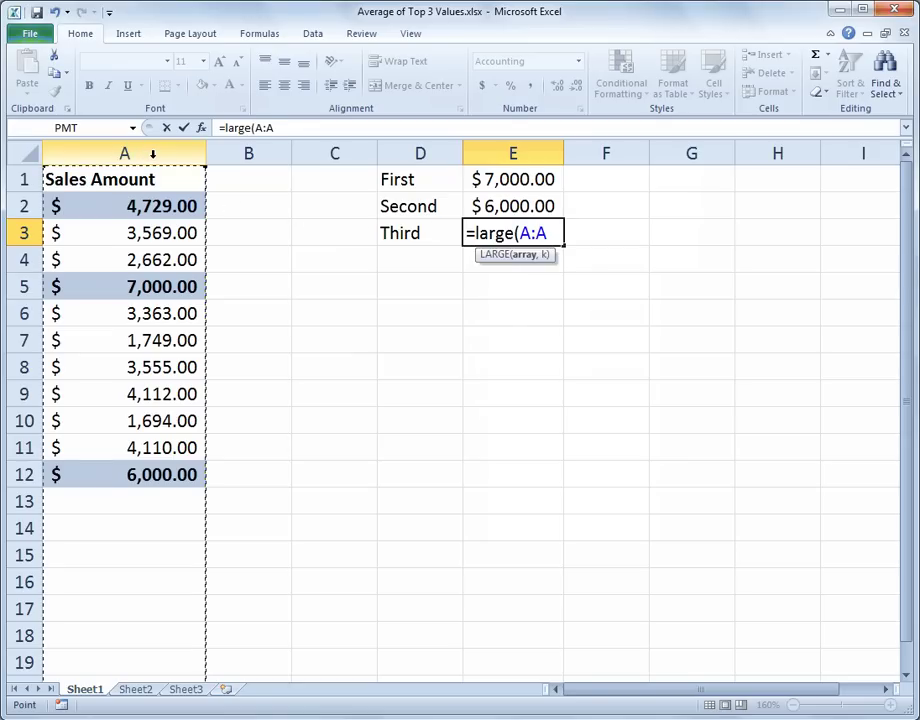
pyautogui.write(',3)')
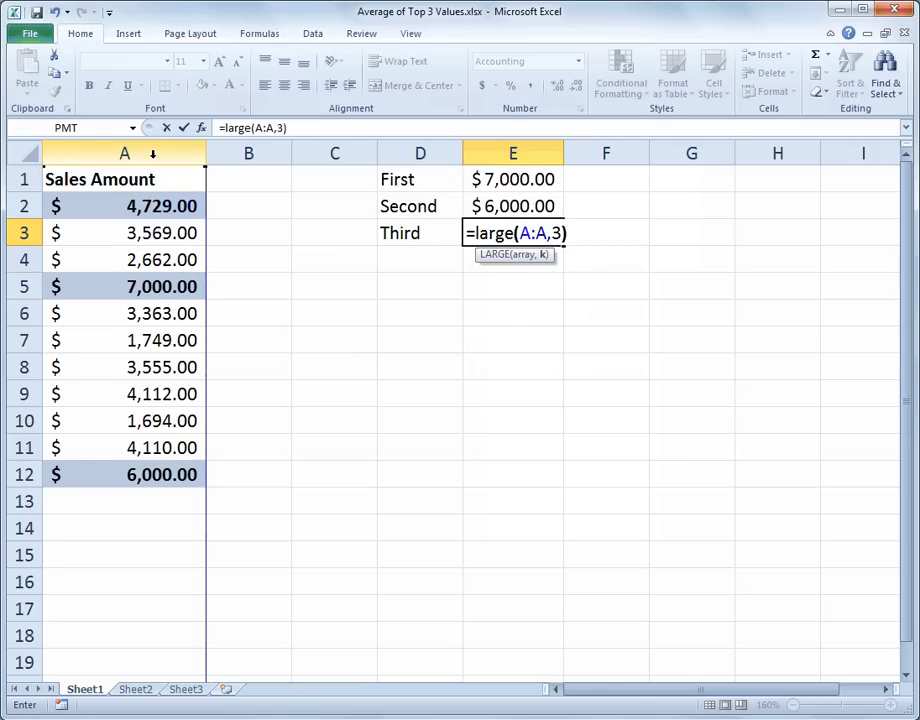
pyautogui.press('Return')
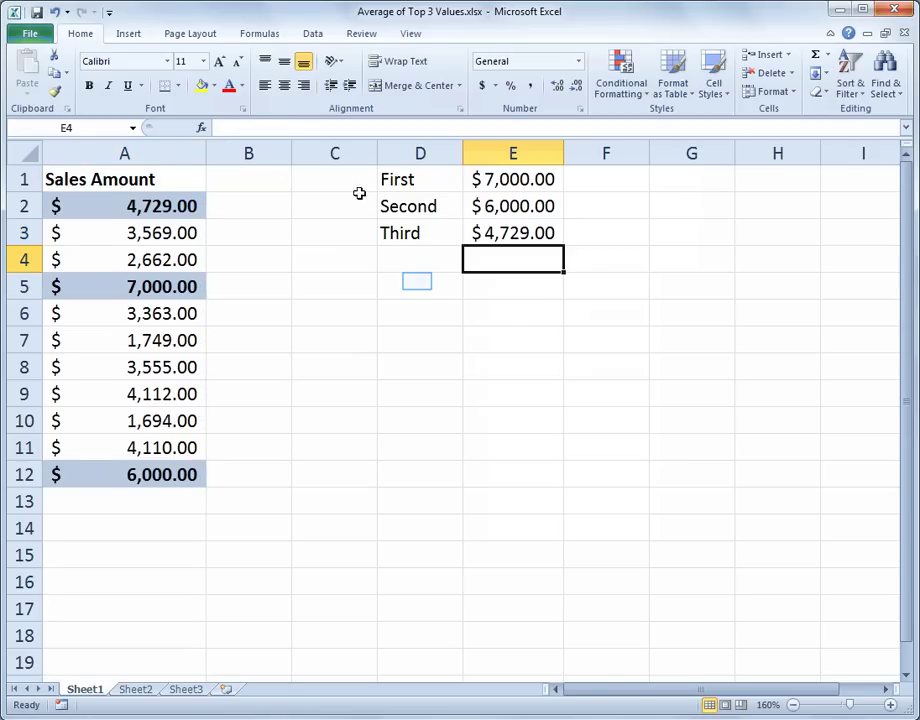
# Step: Add an average label in D5, cancelling an accidental edit, and return to E5
pyautogui.click(417, 282)
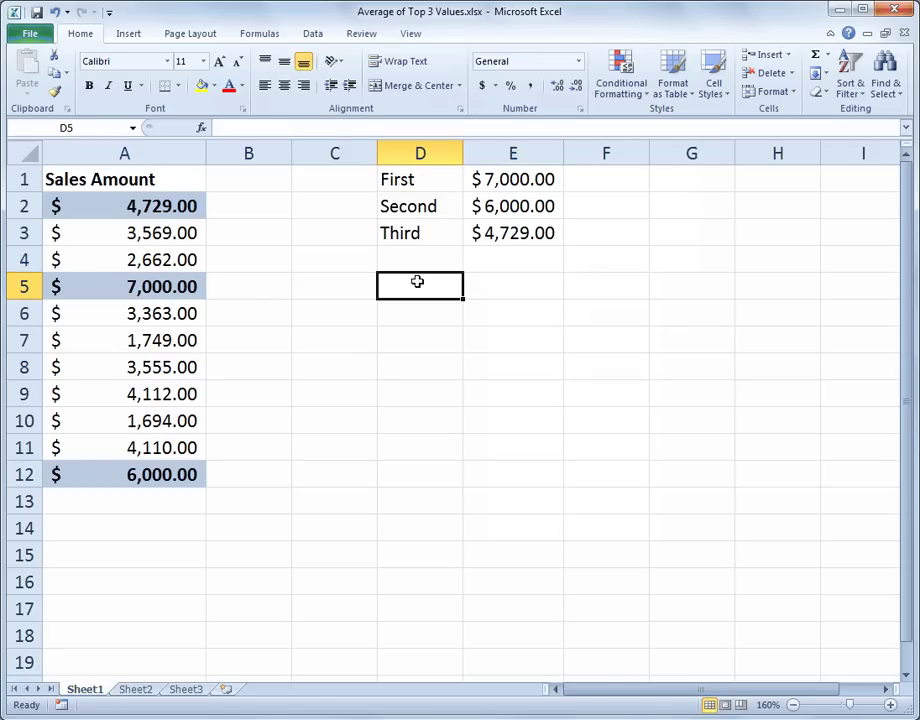
pyautogui.write('Averag')
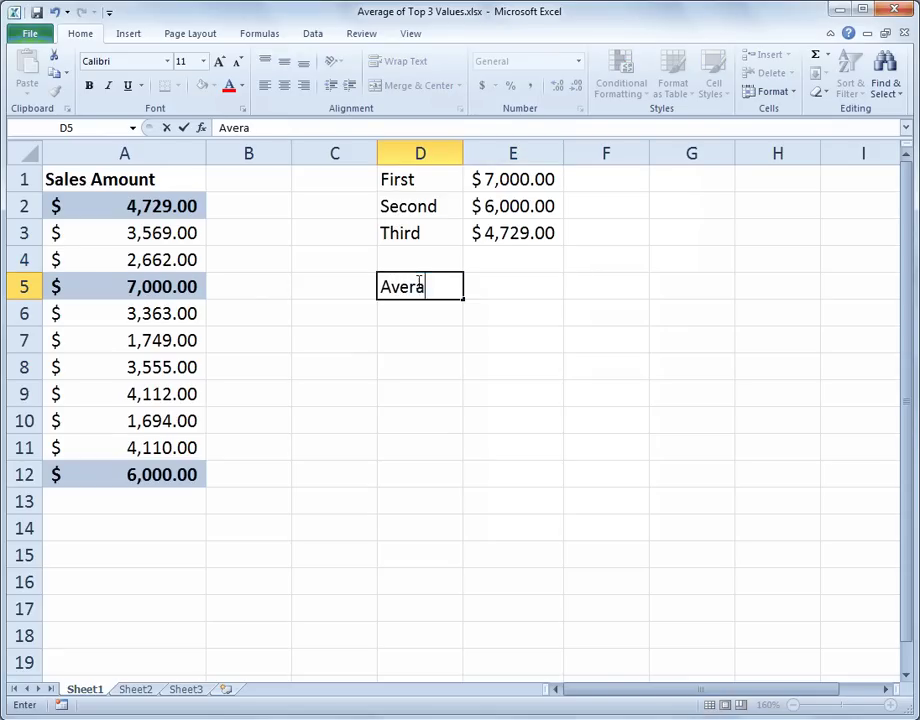
pyautogui.press('Tab')
pyautogui.write('=av')
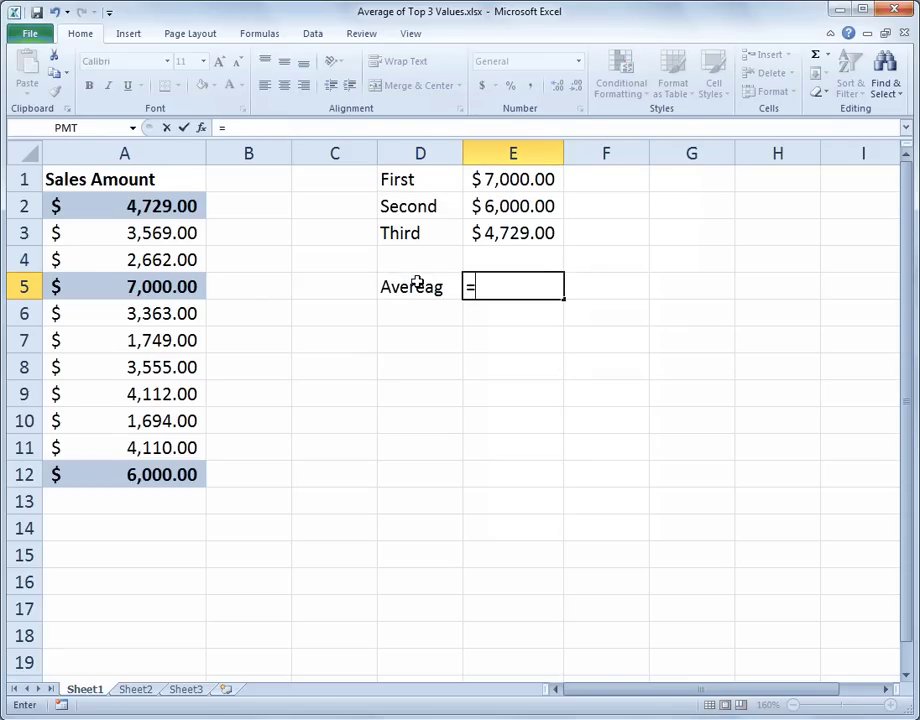
pyautogui.click(417, 282)
pyautogui.write('erage(')
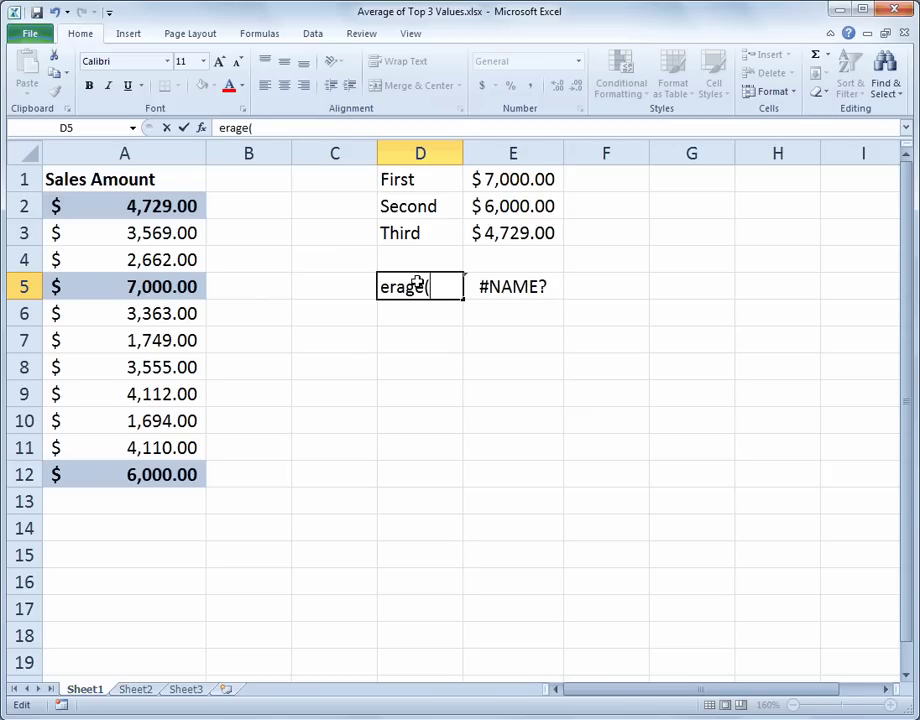
pyautogui.press('Escape')
pyautogui.press('Tab')
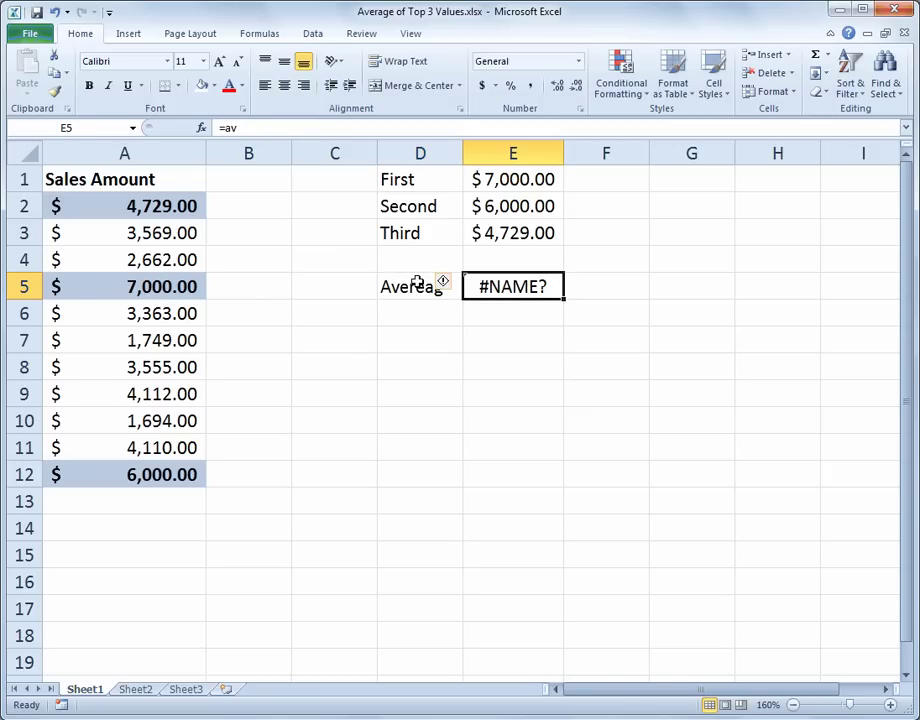
# Step: Enter =AVERAGE(E1:E3) in E5, giving $5,909.67
pyautogui.write('=aver')
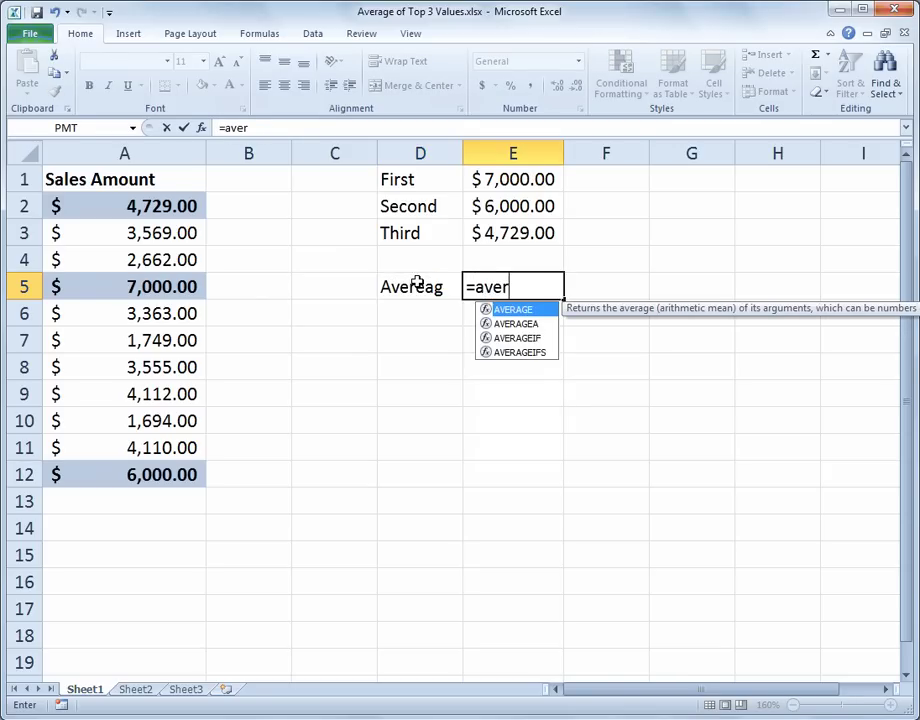
pyautogui.write('age(')
pyautogui.moveTo(511, 181); pyautogui.dragTo(514, 232)
pyautogui.write(')')
pyautogui.press('Return')
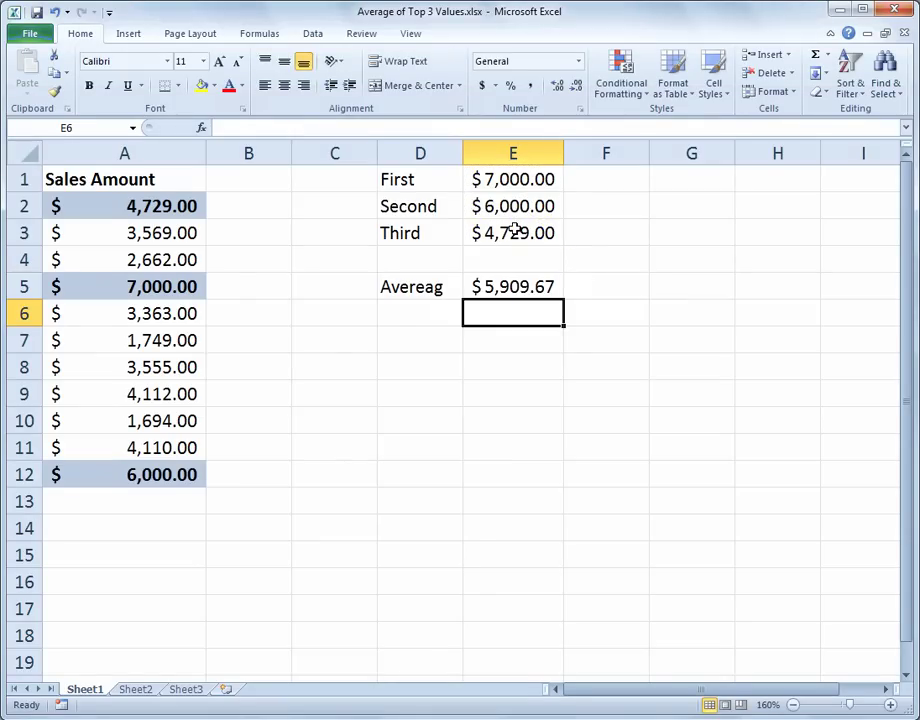
pyautogui.press('Down')
pyautogui.press('Down')
pyautogui.press('Up')
pyautogui.press('Up')
# Step: Correct the misspelled D5 label to read Average
pyautogui.press('Left')
pyautogui.press('Up')
pyautogui.write('Average')
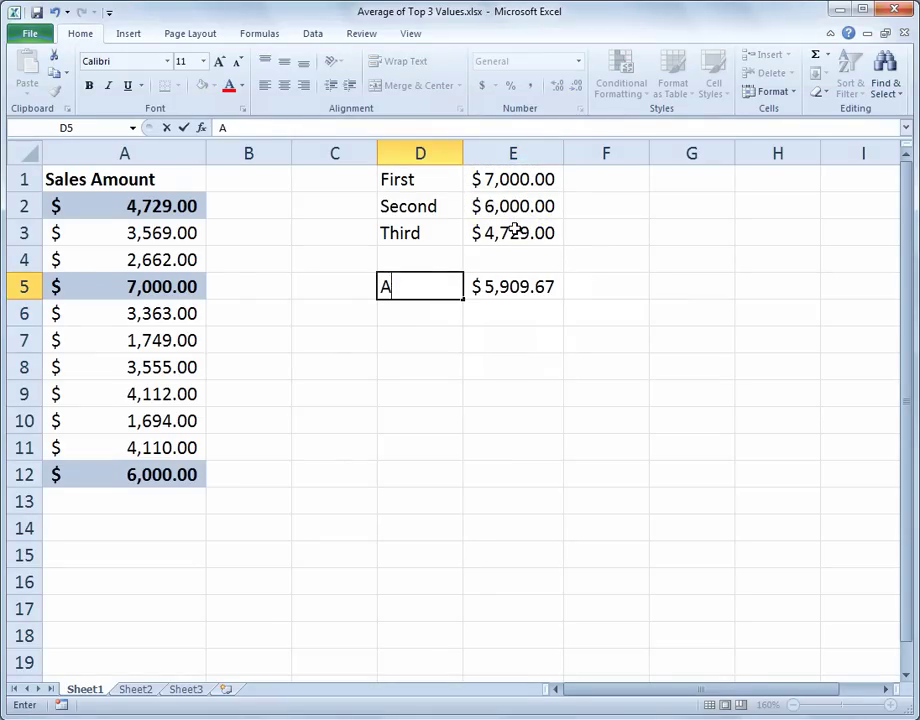
pyautogui.press('Return')
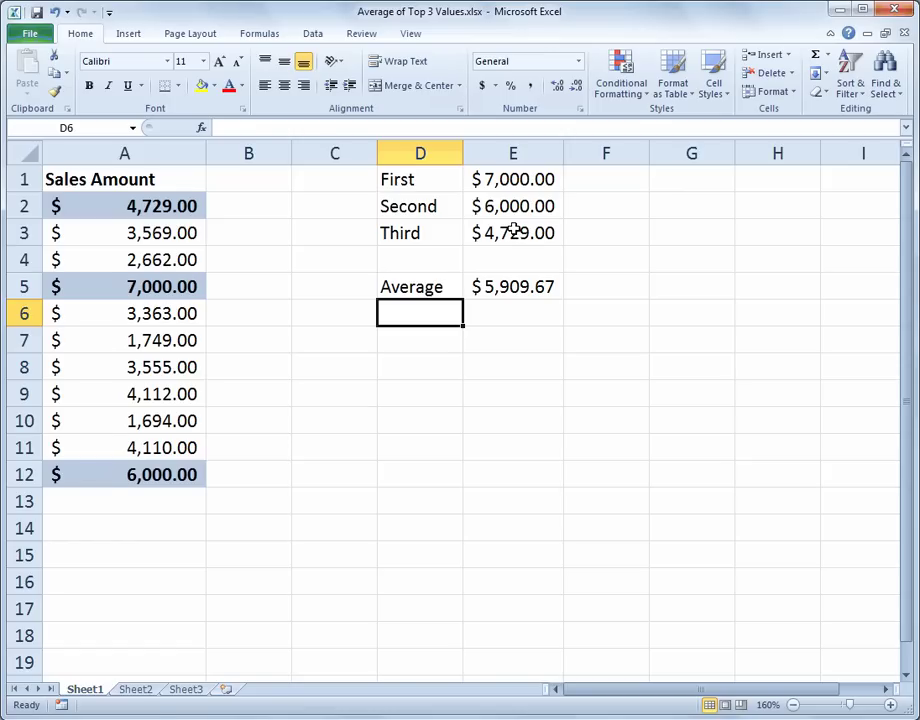
pyautogui.press('Up')
pyautogui.press('Right')
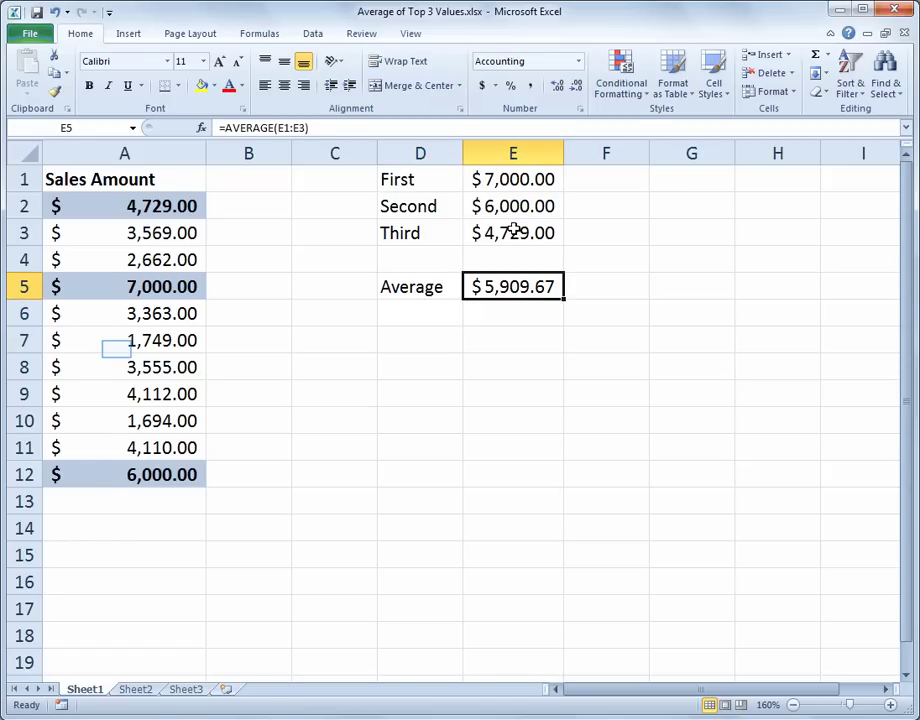
# Step: Change A7 from 1,749 to 5000 so Third shows $5,000.00 and Average $6,000.00
pyautogui.click(117, 348)
pyautogui.write('5000')
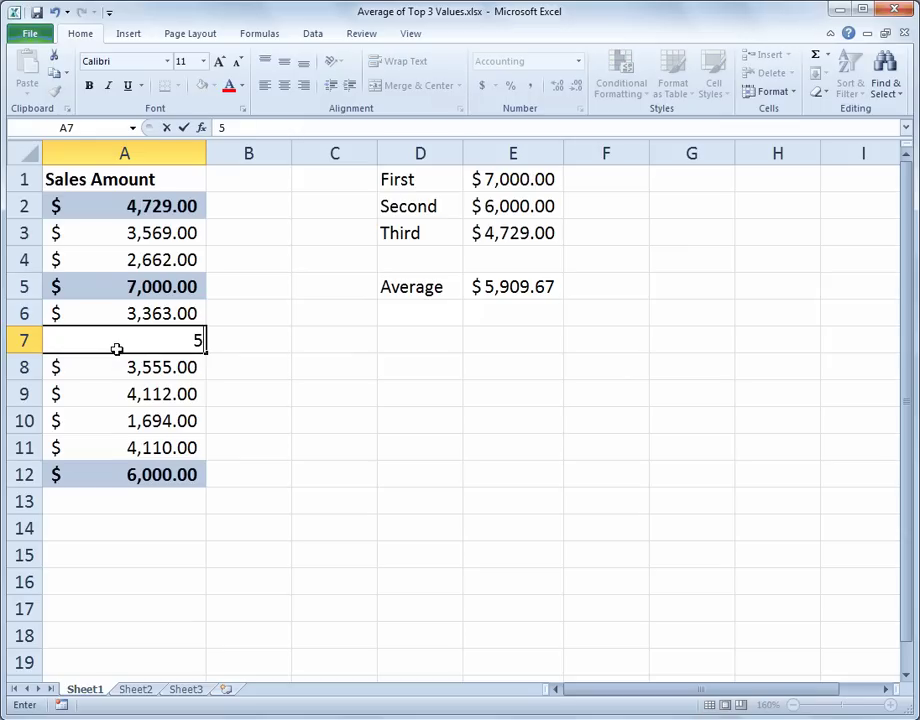
pyautogui.press('Return')
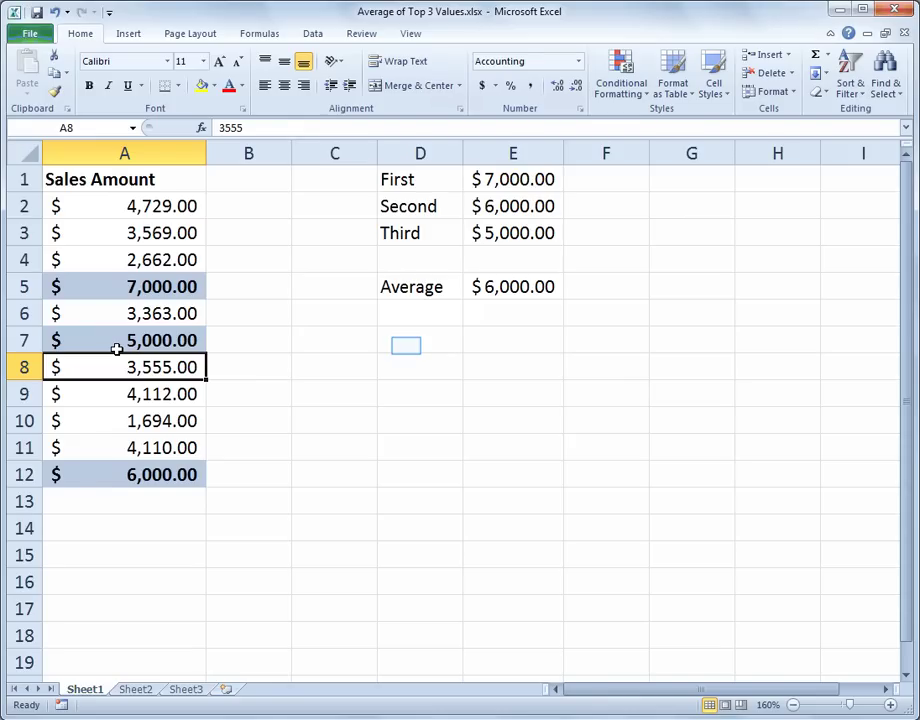
pyautogui.click(406, 346)
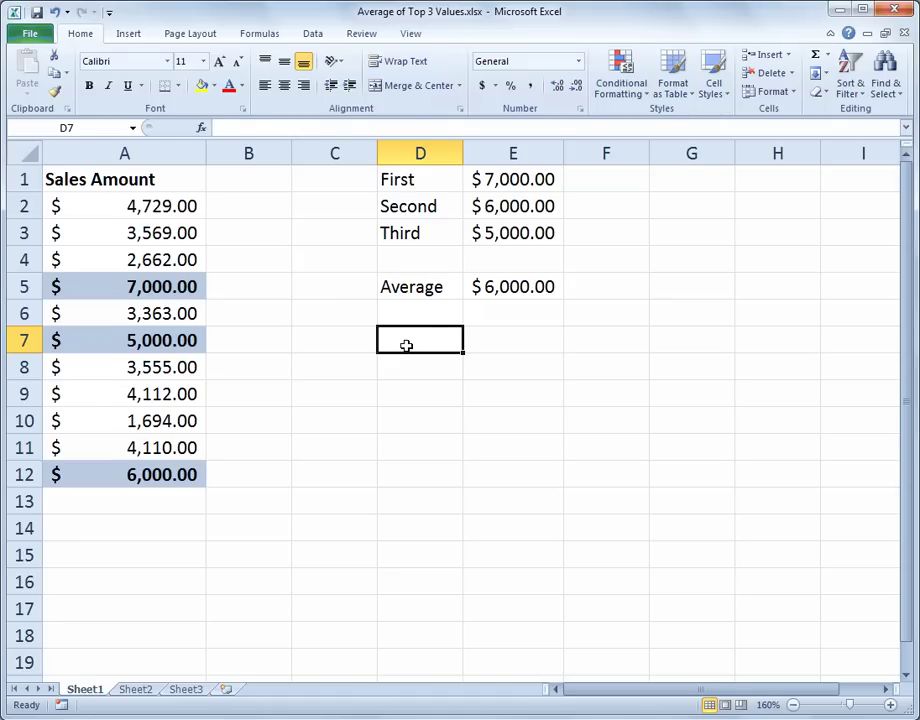
# Step: Label D7 Average and enter =AVERAGE(LARGE(A:A,{1,2,3})) in E7, returning 6000
pyautogui.write('Average')
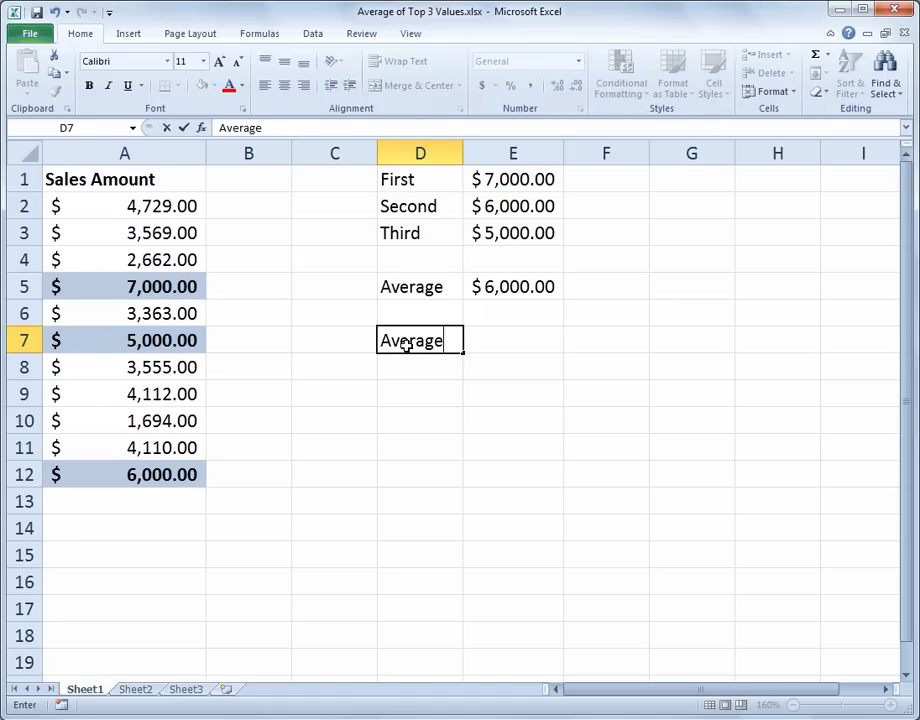
pyautogui.press('Tab')
pyautogui.write('=')
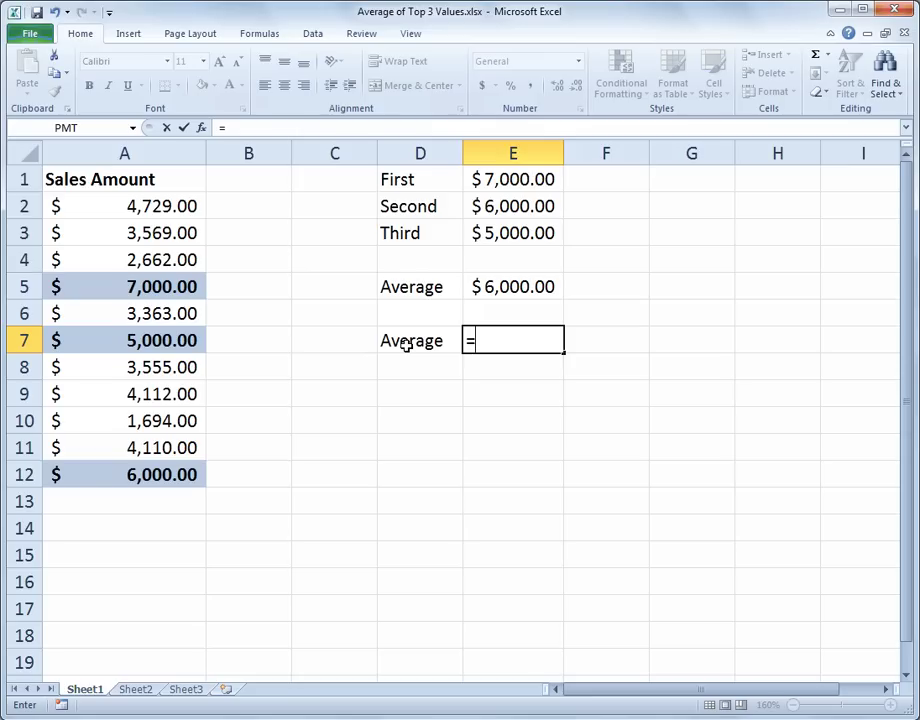
pyautogui.write('average')
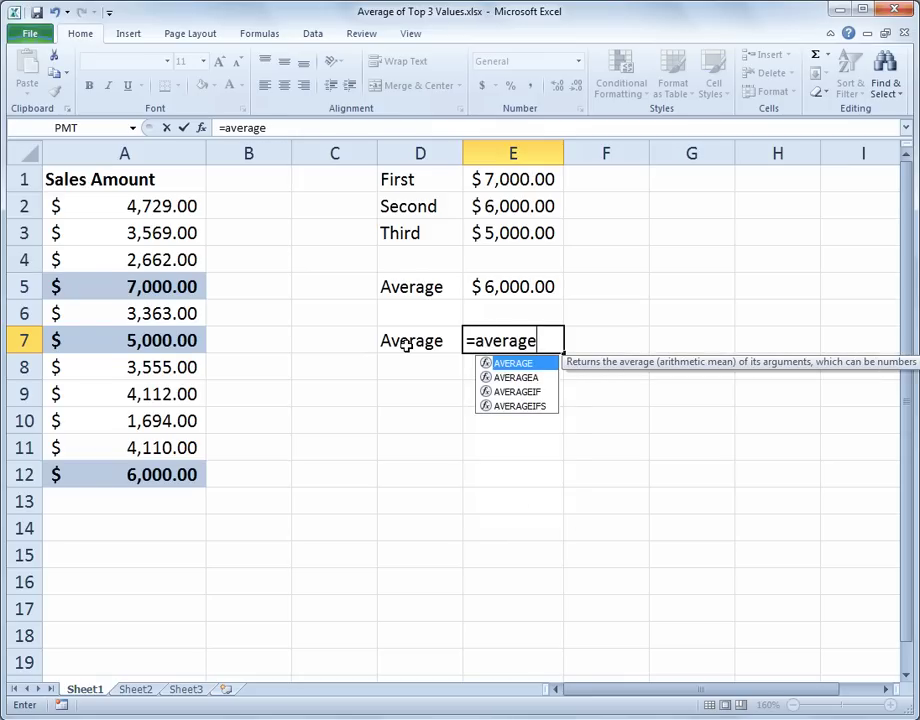
pyautogui.write('(large')
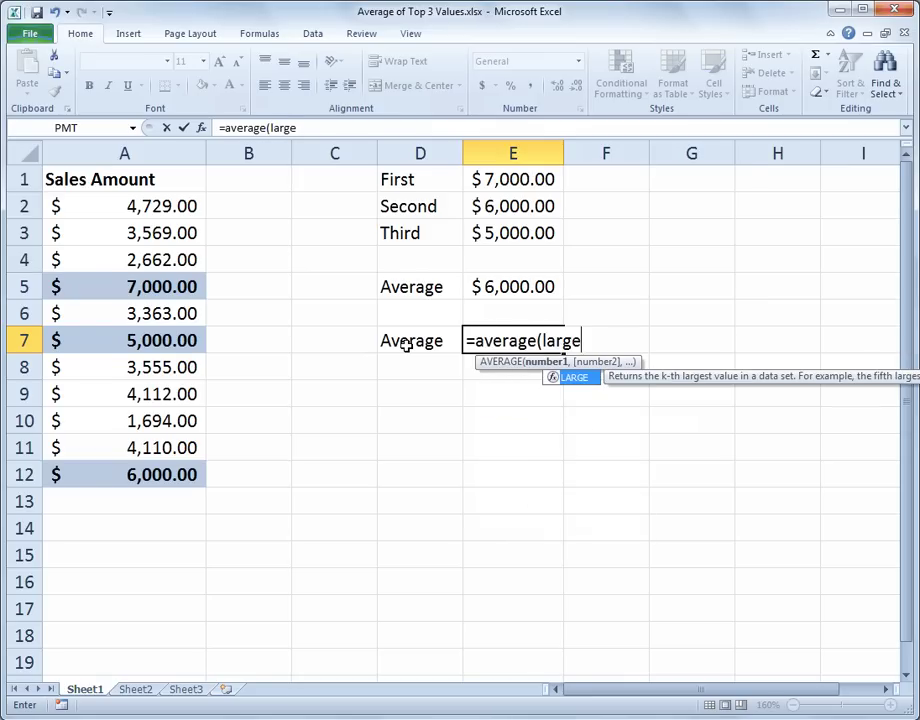
pyautogui.write('(')
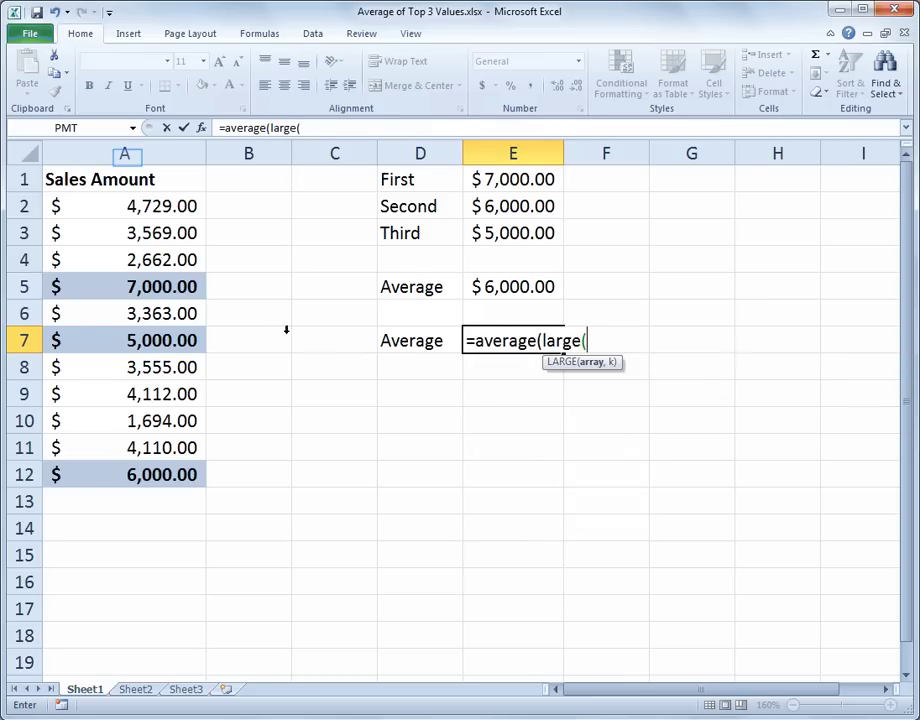
pyautogui.click(125, 154)
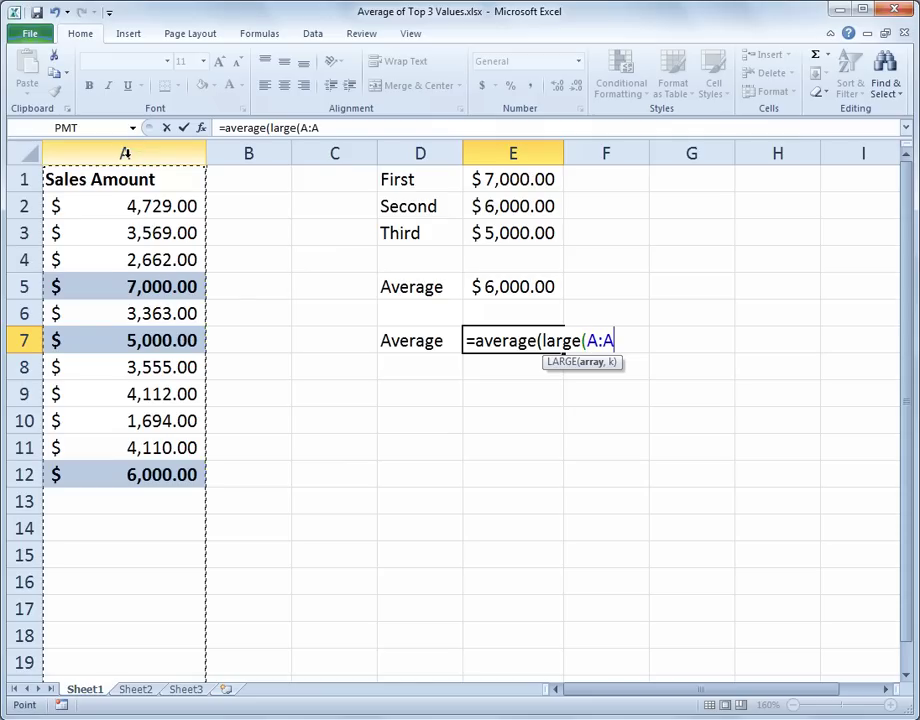
pyautogui.write(',')
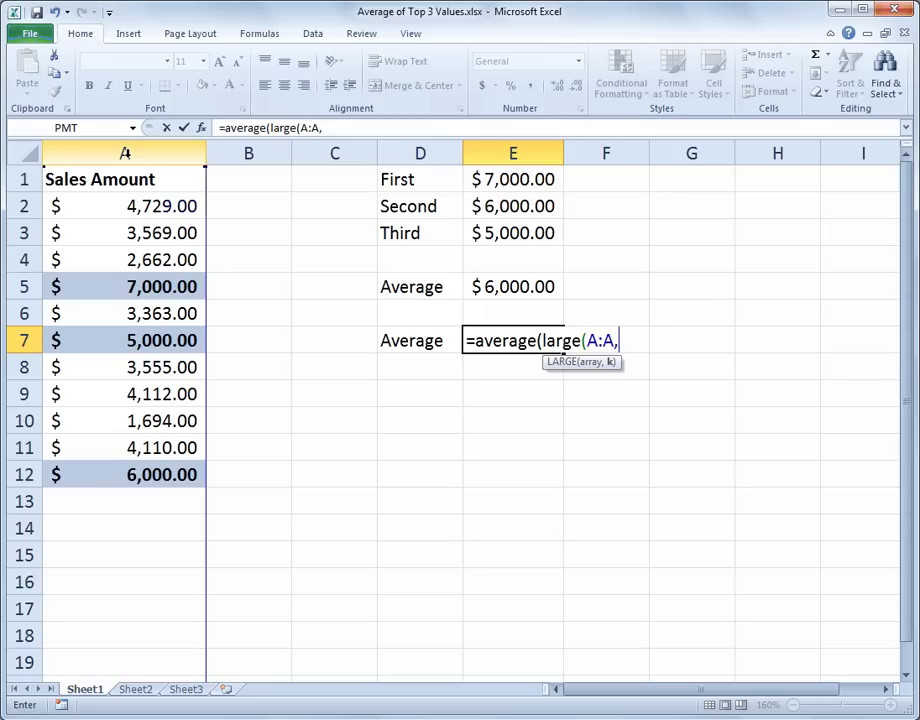
pyautogui.write('{1,2,3')
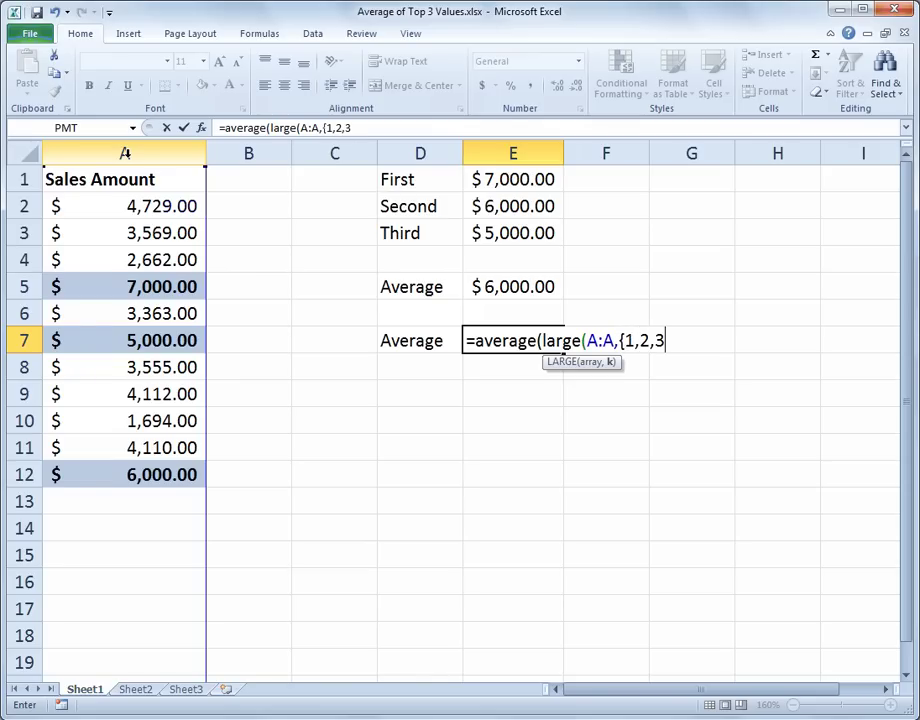
pyautogui.write('}))')
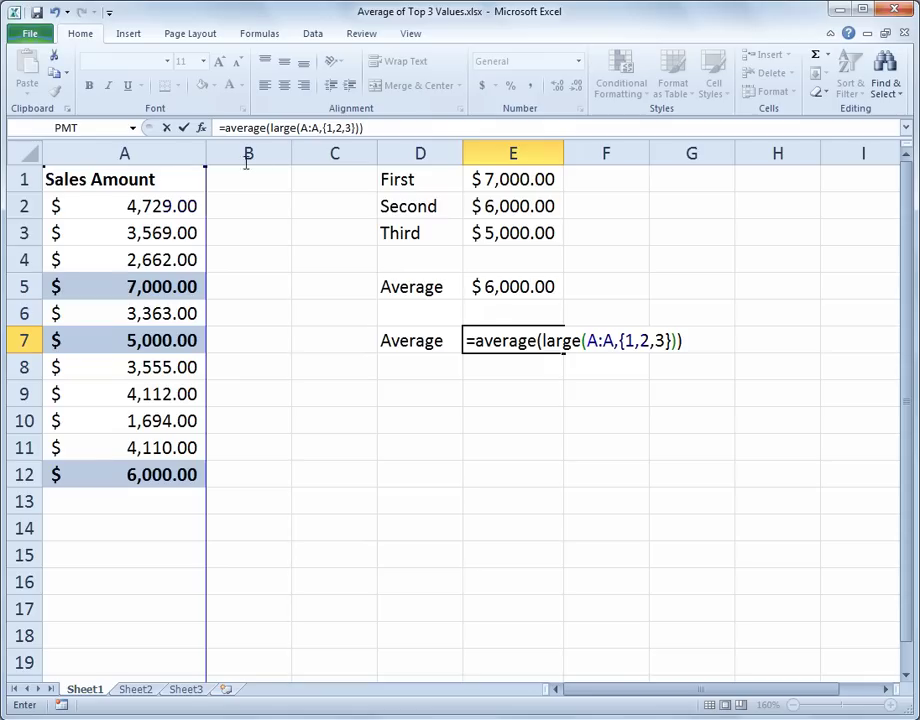
pyautogui.press('Return')
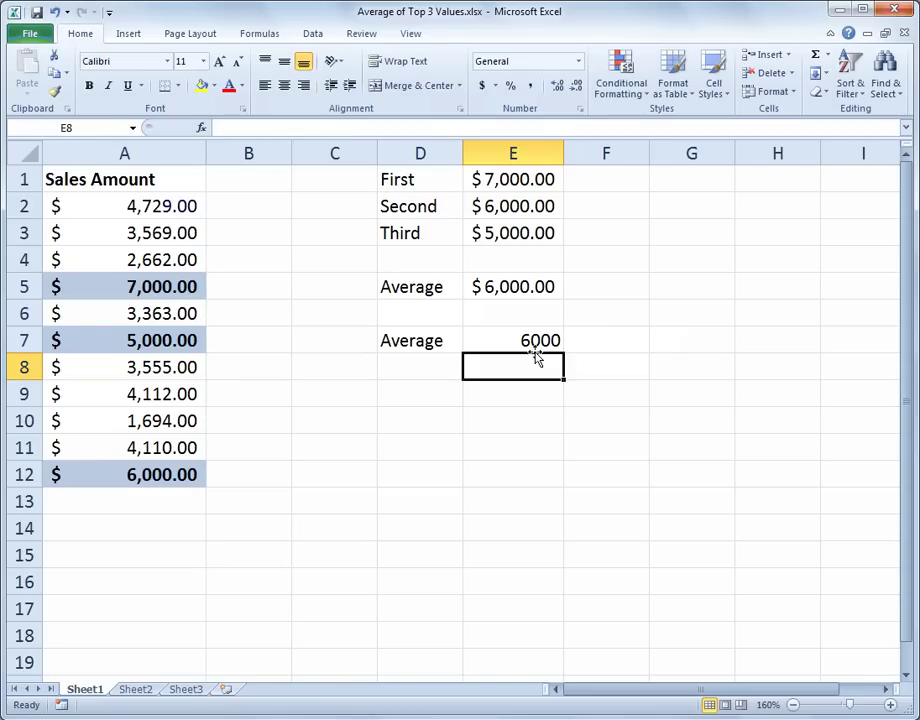
# Step: Apply Accounting format to E7 so it shows $6,000.00, and review its formula
pyautogui.click(515, 340)
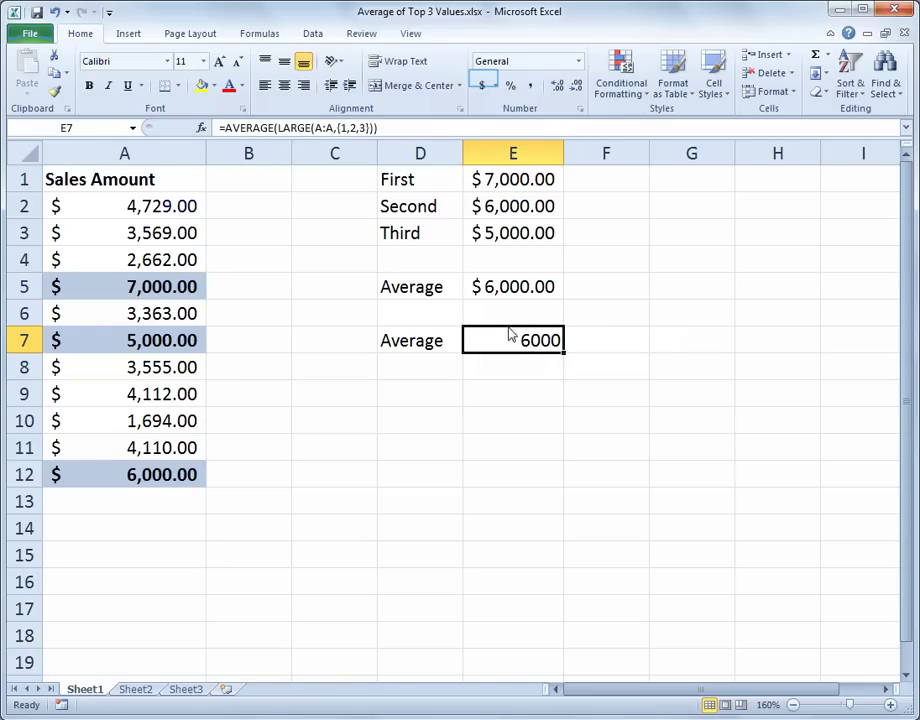
pyautogui.click(483, 84)
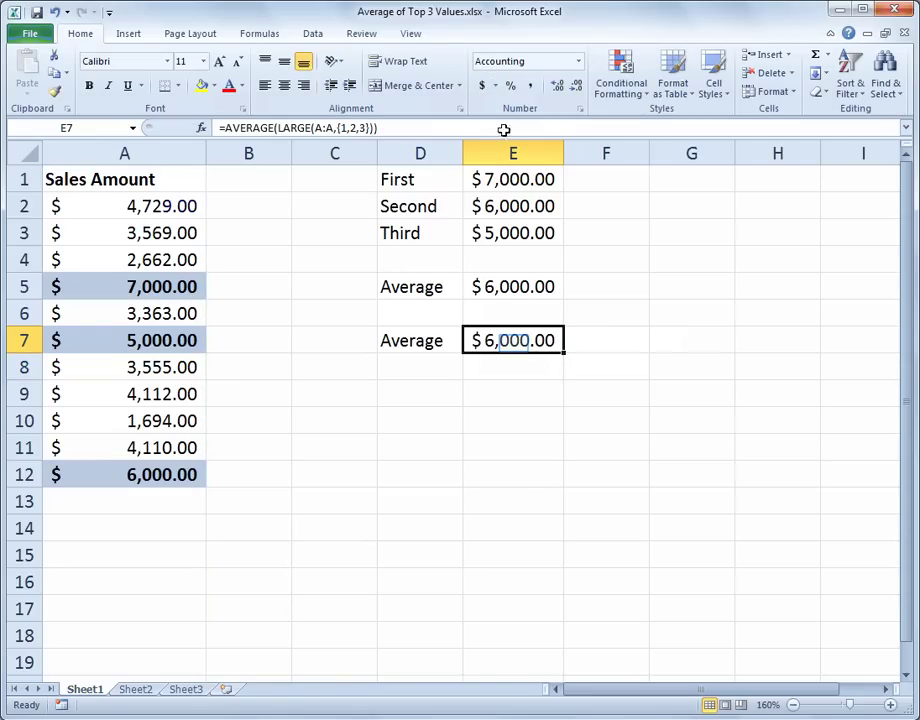
pyautogui.doubleClick(514, 342)
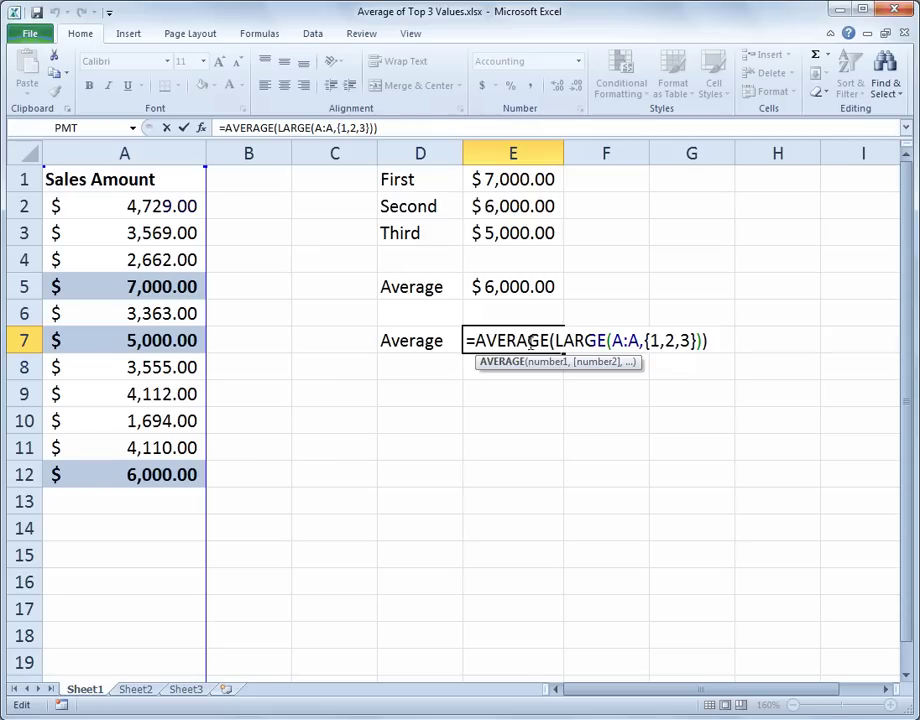
pyautogui.press('Return')
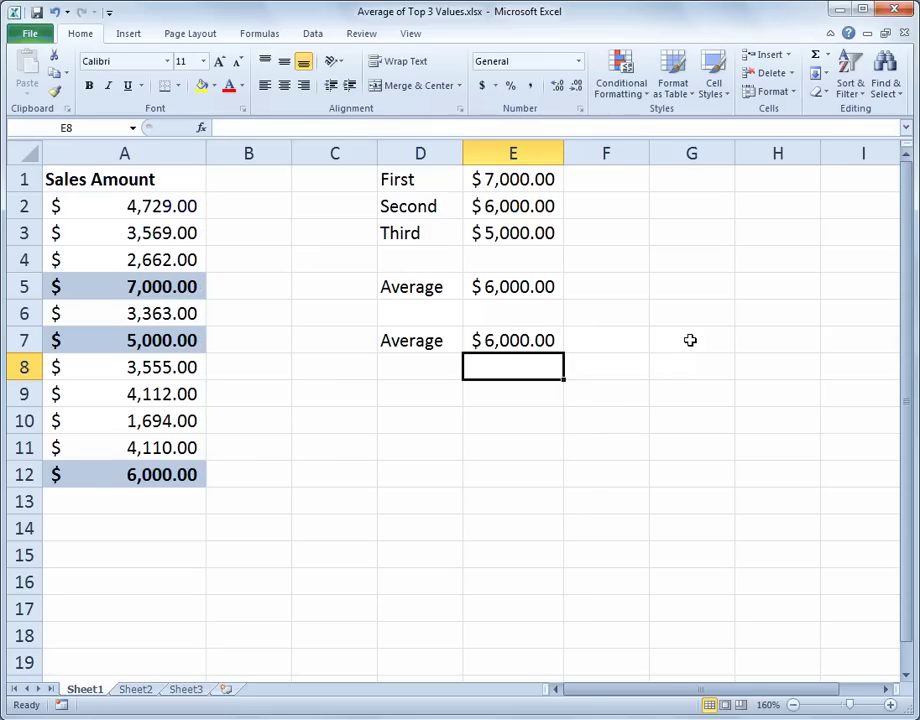
# Step: Change A3 to 9000 and A12 to 8,000, making both averages $8,000.00
pyautogui.click(555, 341)
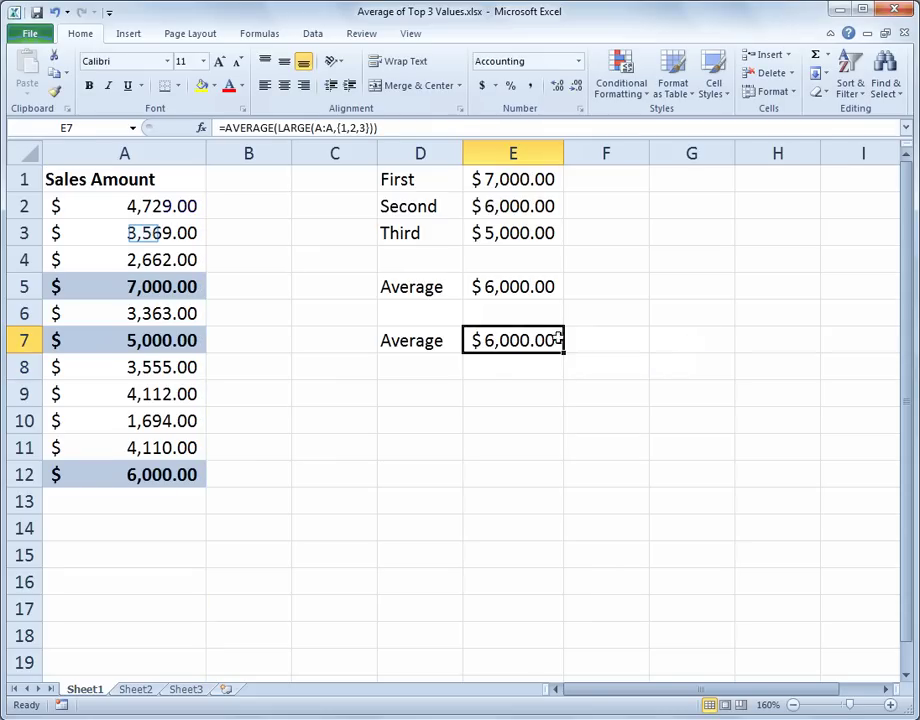
pyautogui.click(143, 232)
pyautogui.write('9000')
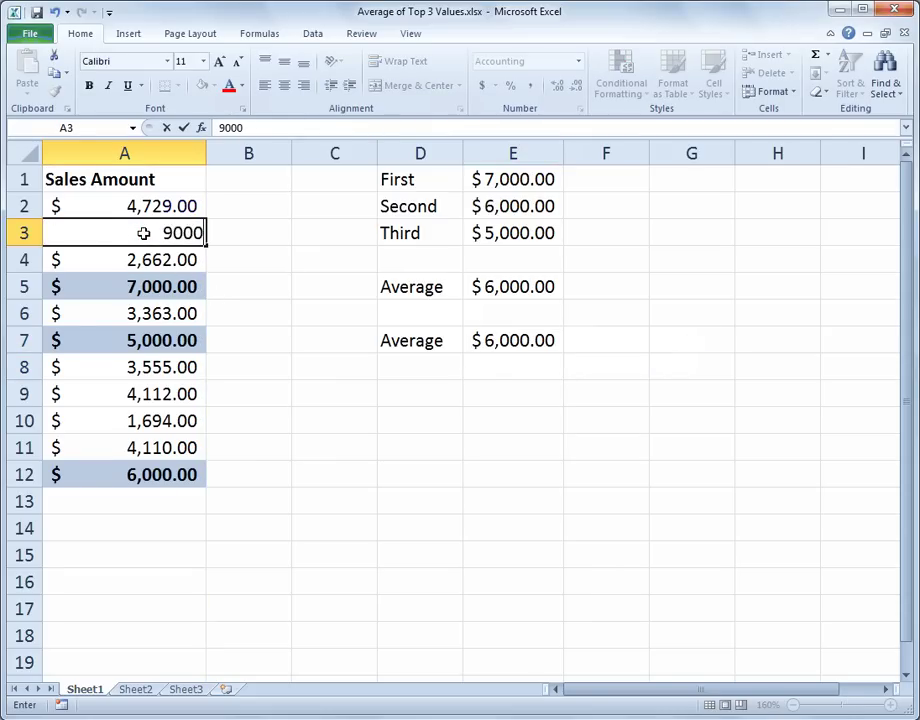
pyautogui.press('Return')
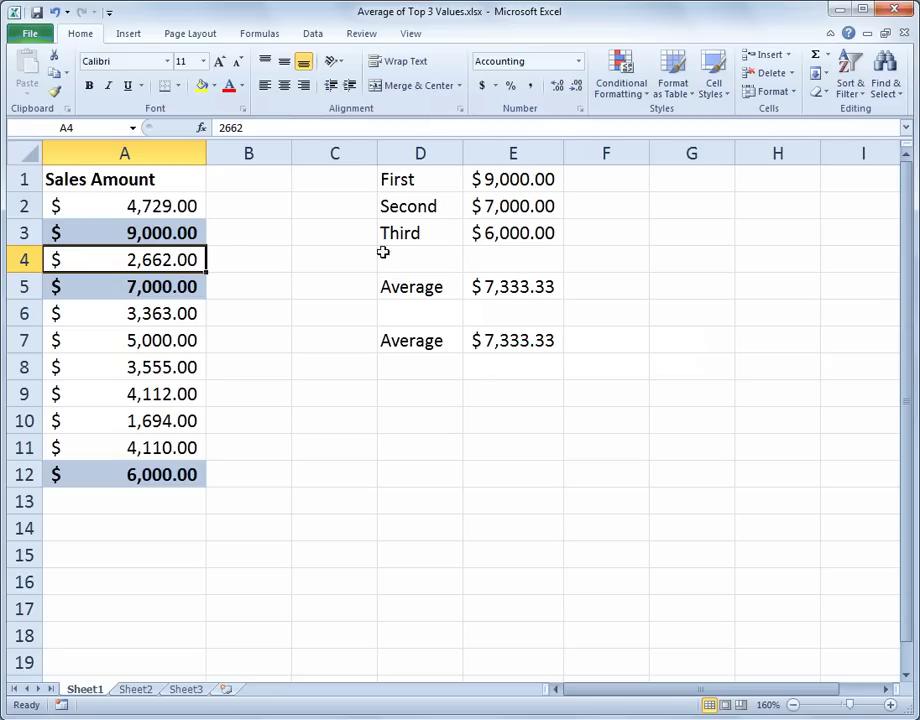
pyautogui.rightClick(518, 349)
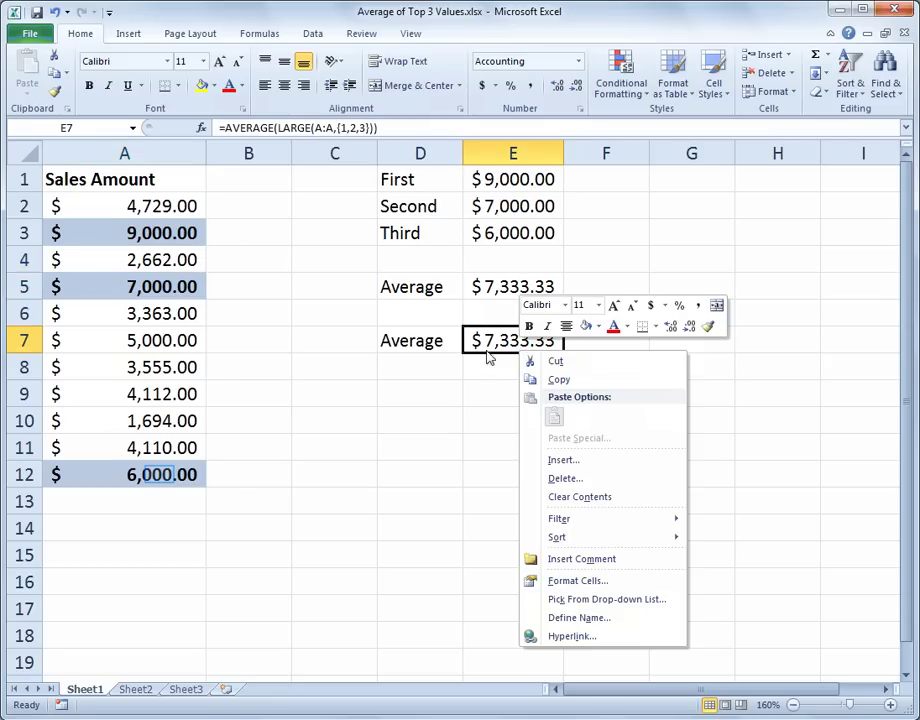
pyautogui.click(160, 474)
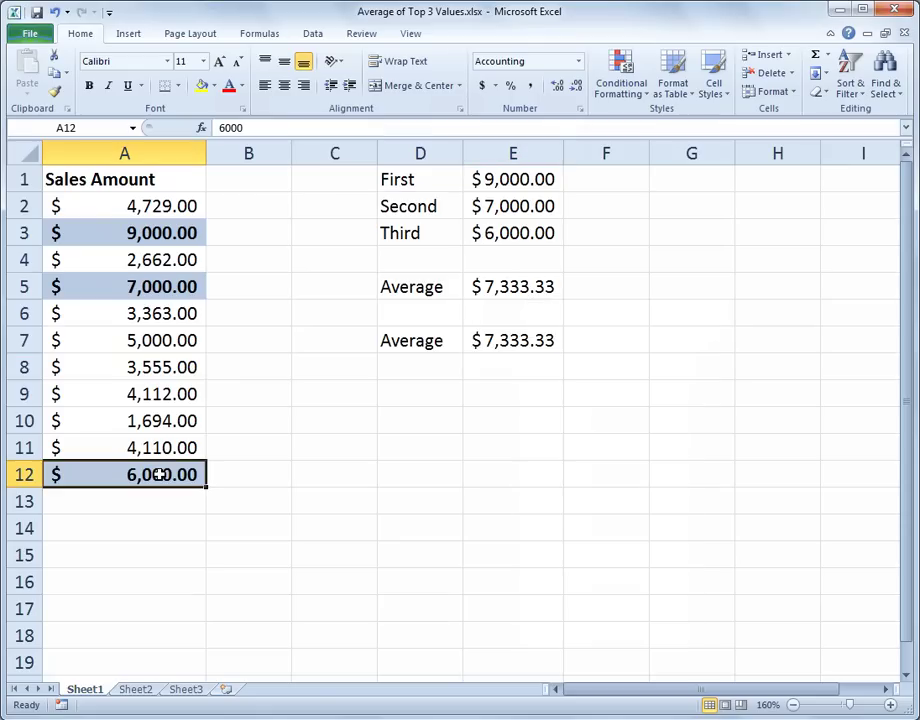
pyautogui.write('8,00')
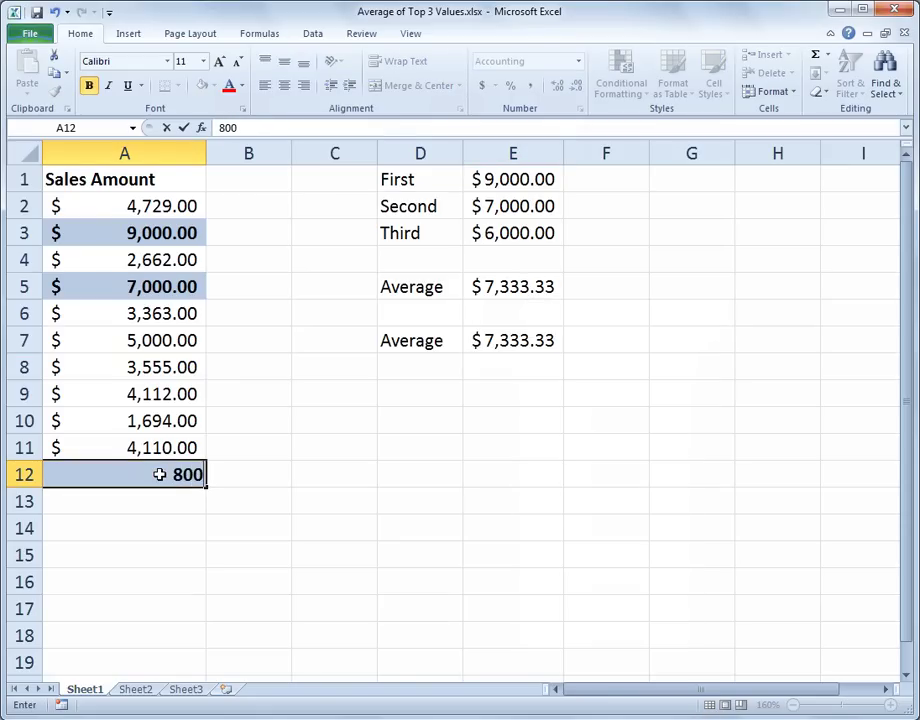
pyautogui.write('0')
pyautogui.press('Return')
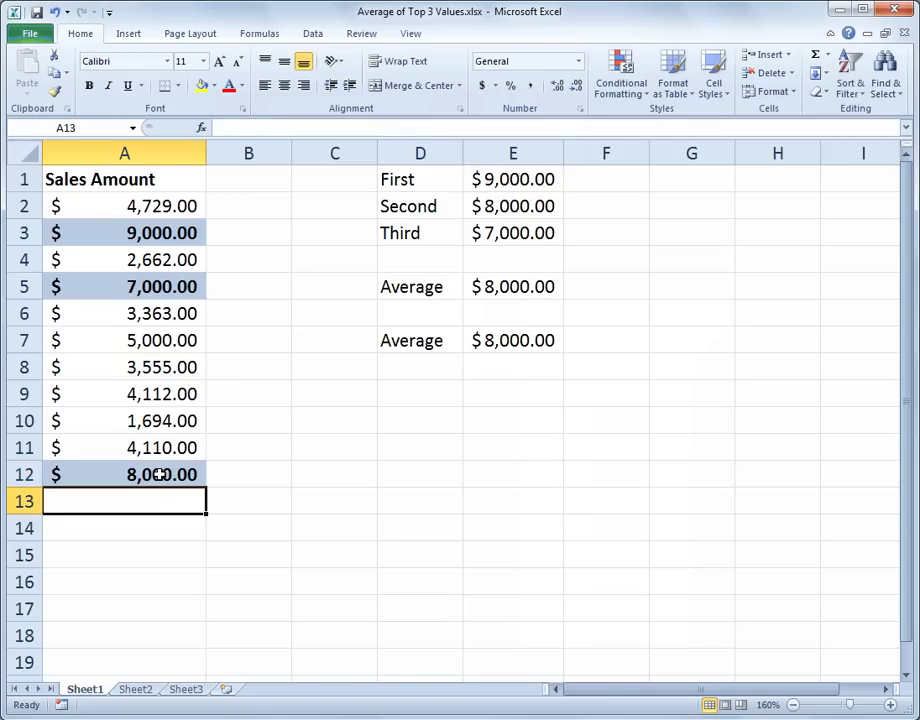